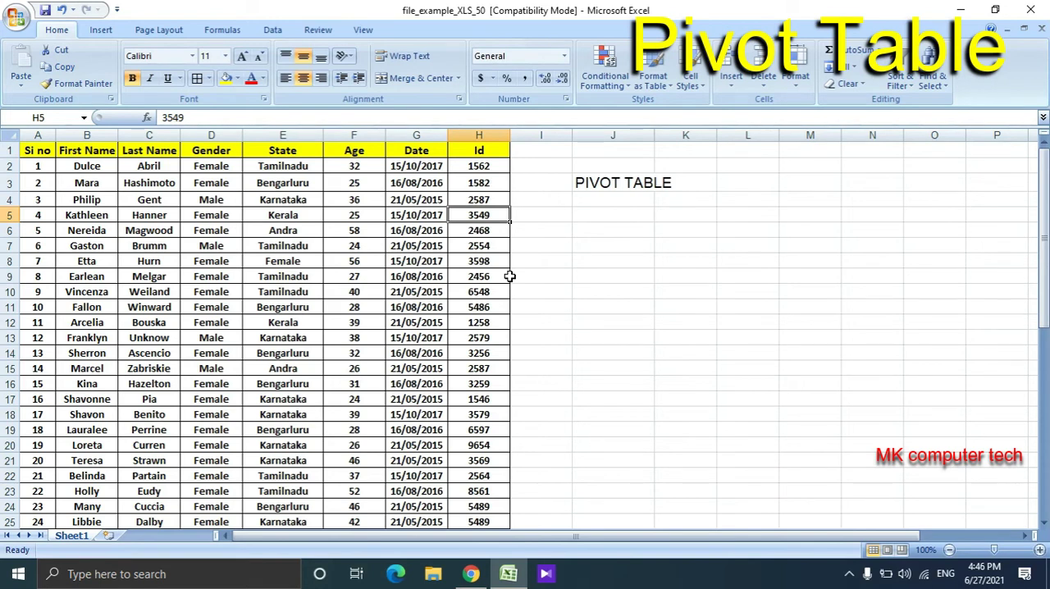
- Examine the entries in the State column and the headers of the source data
{"action": "left_click", "coordinate": [304, 178]}
{"action": "key", "text": "Down"}
{"action": "key", "text": "Down"}
{"action": "key", "text": "Down"}
{"action": "key", "text": "Down"}
{"action": "key", "text": "Down"}
{"action": "key", "text": "Down"}
{"action": "key", "text": "Down"}
{"action": "key", "text": "Down"}
{"action": "key", "text": "Down"}
{"action": "key", "text": "Down"}
{"action": "key", "text": "Down"}
{"action": "key", "text": "Down"}
{"action": "key", "text": "Down"}
{"action": "key", "text": "Down"}
{"action": "key", "text": "Down"}
{"action": "key", "text": "Down"}
{"action": "key", "text": "Down"}
{"action": "key", "text": "Down"}
{"action": "key", "text": "Down"}
{"action": "key", "text": "Down"}
{"action": "key", "text": "Down"}
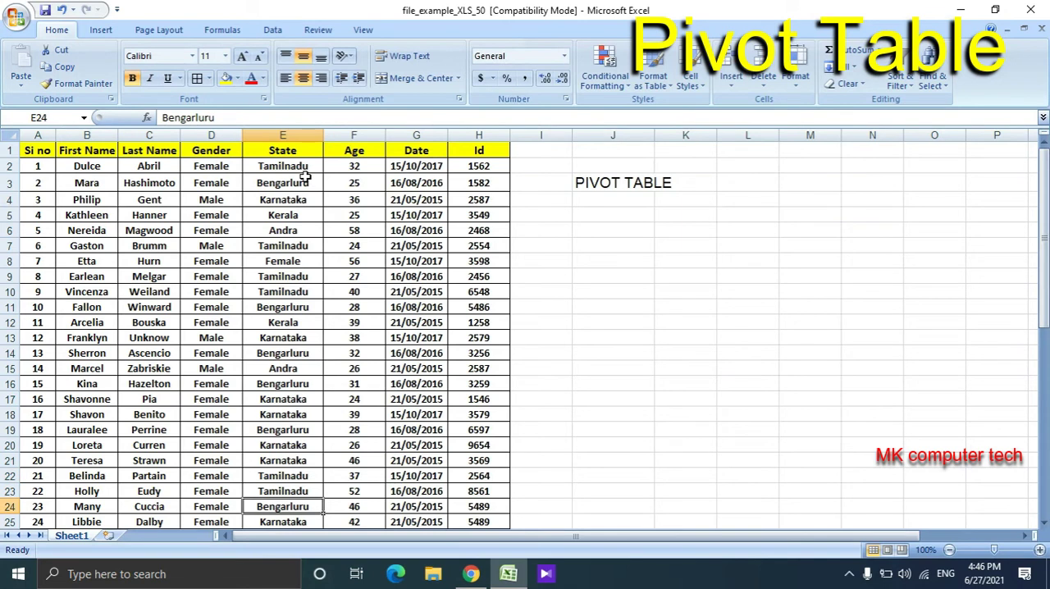
{"action": "key", "text": "Down"}
{"action": "key", "text": "Down"}
{"action": "key", "text": "Down"}
{"action": "key", "text": "Up"}
{"action": "key", "text": "Up"}
{"action": "key", "text": "Up"}
{"action": "key", "text": "Up"}
{"action": "key", "text": "Up"}
{"action": "key", "text": "Up"}
{"action": "key", "text": "Up"}
{"action": "key", "text": "Up"}
{"action": "key", "text": "Up"}
{"action": "key", "text": "Up"}
{"action": "key", "text": "Up"}
{"action": "key", "text": "Up"}
{"action": "key", "text": "Up"}
{"action": "key", "text": "Up"}
{"action": "key", "text": "Up"}
{"action": "key", "text": "Up"}
{"action": "key", "text": "Up"}
{"action": "key", "text": "Up"}
{"action": "key", "text": "Up"}
{"action": "key", "text": "Up"}
{"action": "key", "text": "Up"}
{"action": "key", "text": "Up"}
{"action": "key", "text": "Up"}
{"action": "key", "text": "Up"}
{"action": "key", "text": "Up"}
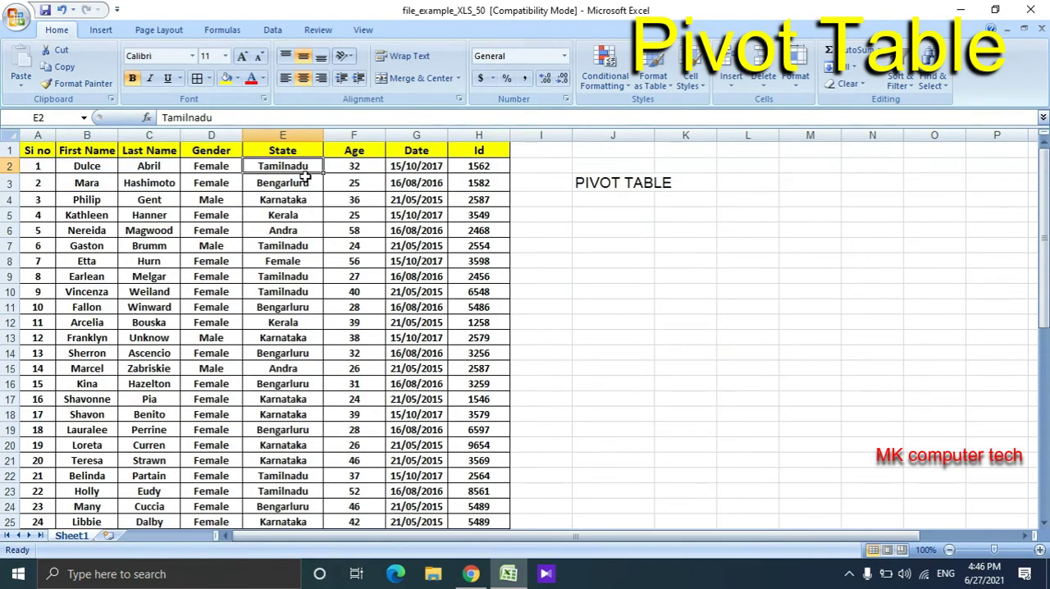
{"action": "key", "text": "Down"}
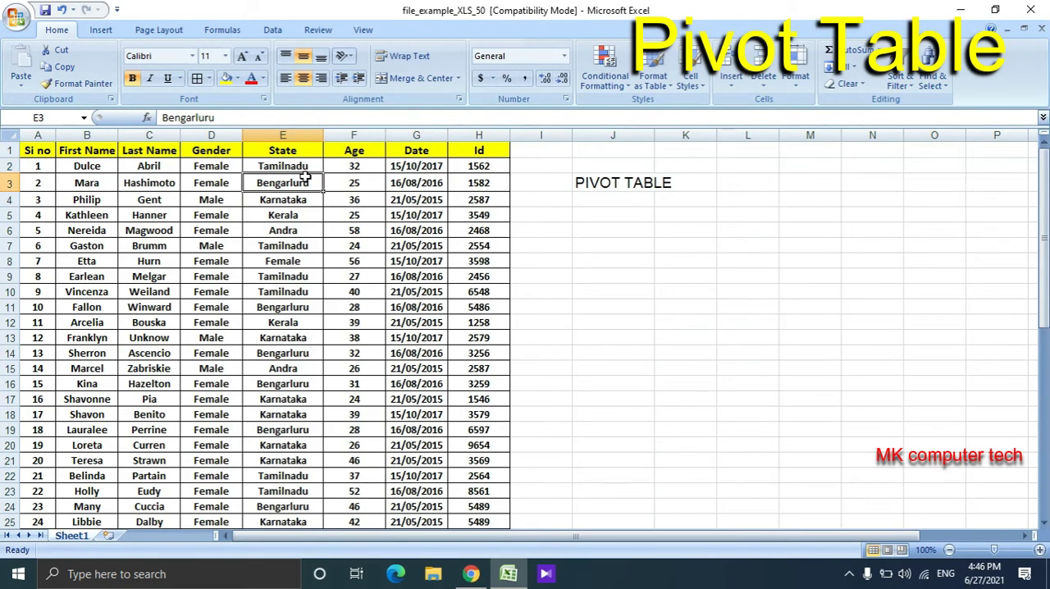
{"action": "key", "text": "Down"}
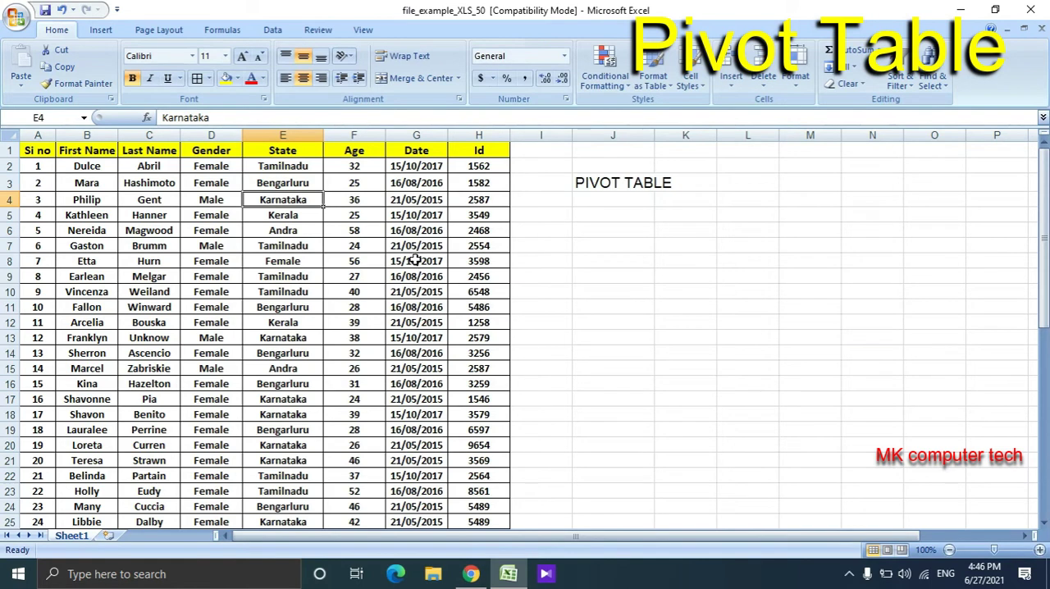
{"action": "left_click", "coordinate": [549, 231]}
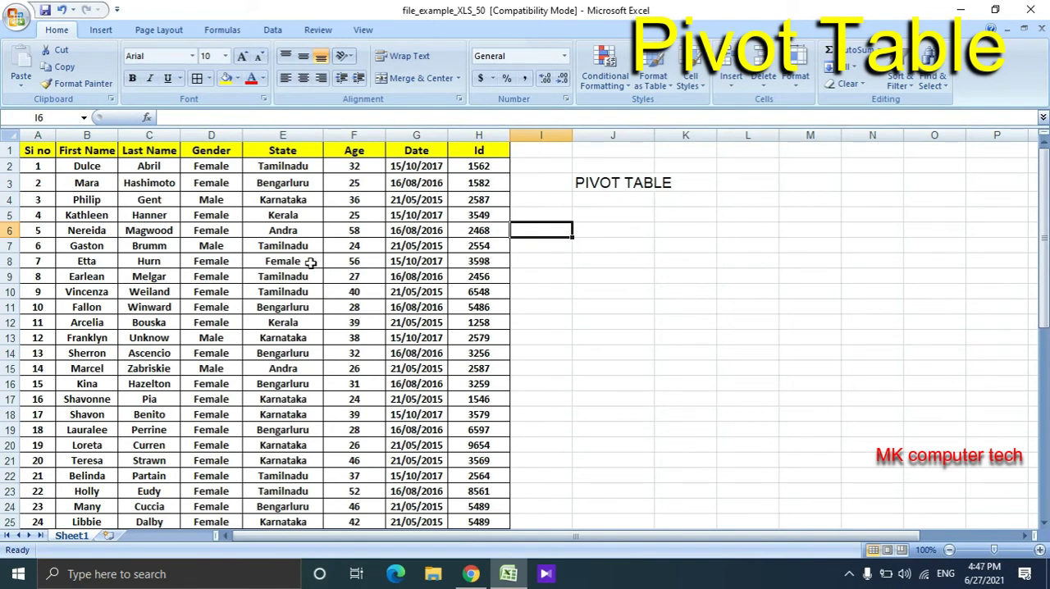
{"action": "left_click", "coordinate": [199, 212]}
{"action": "left_click", "coordinate": [35, 150]}
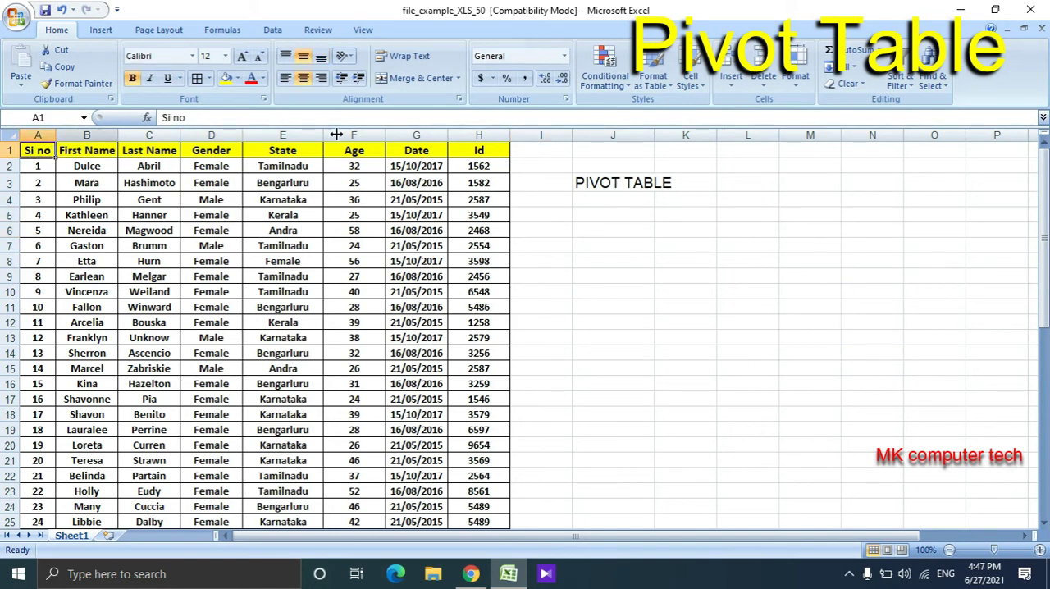
- Insert an empty column before the Gender column and delete it again
{"action": "left_click", "coordinate": [222, 136]}
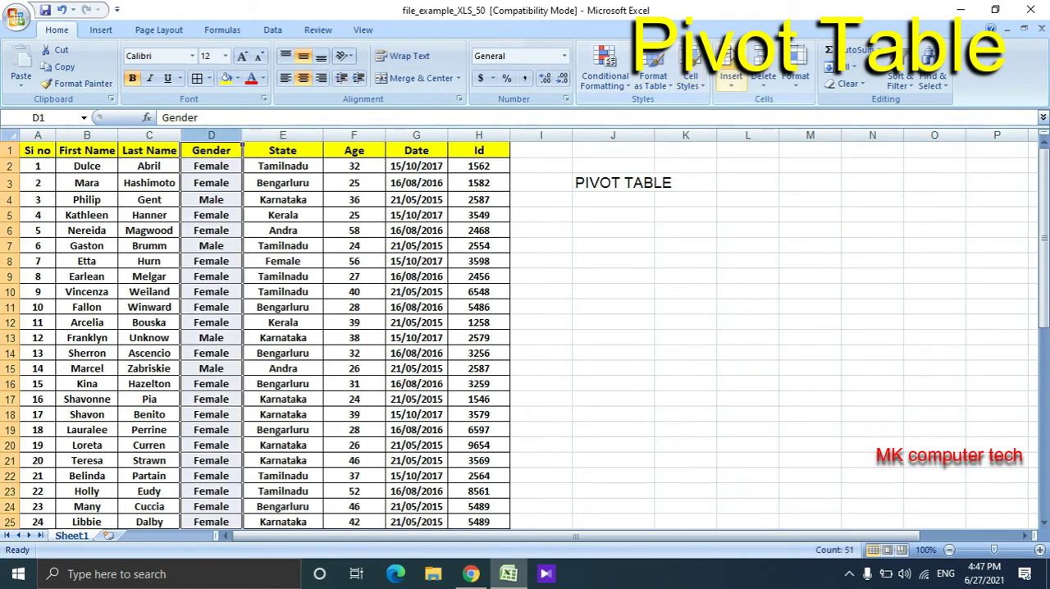
{"action": "left_click", "coordinate": [730, 65]}
{"action": "double_click", "coordinate": [218, 182]}
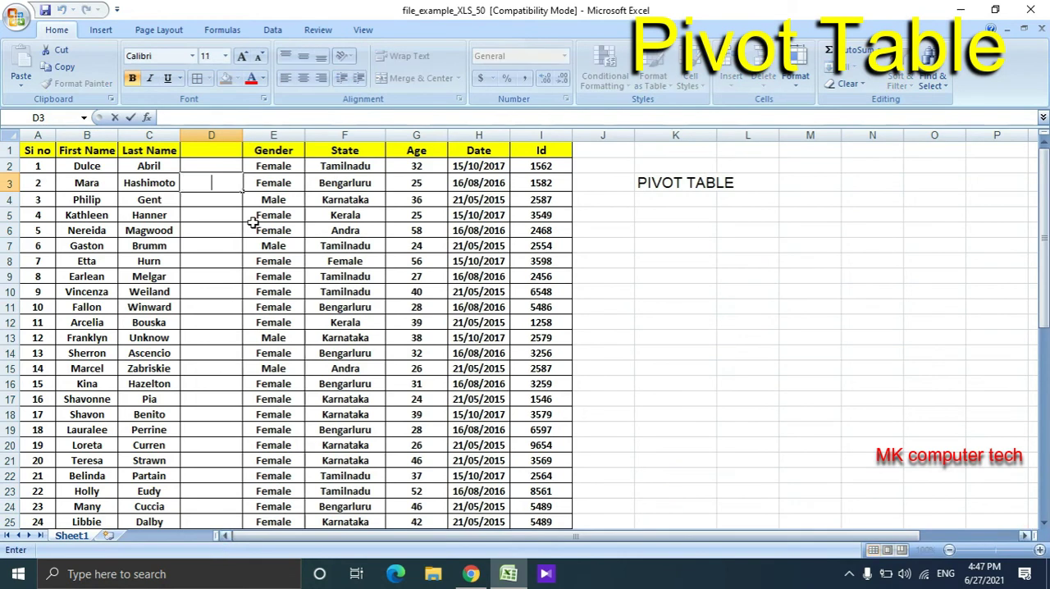
{"action": "left_click", "coordinate": [211, 136]}
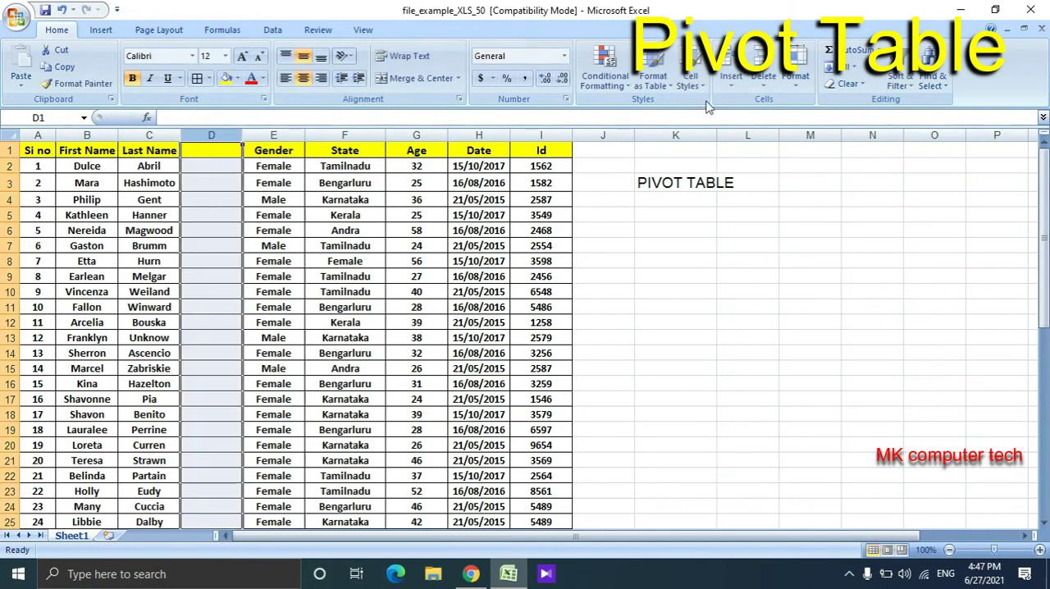
{"action": "left_click", "coordinate": [763, 66]}
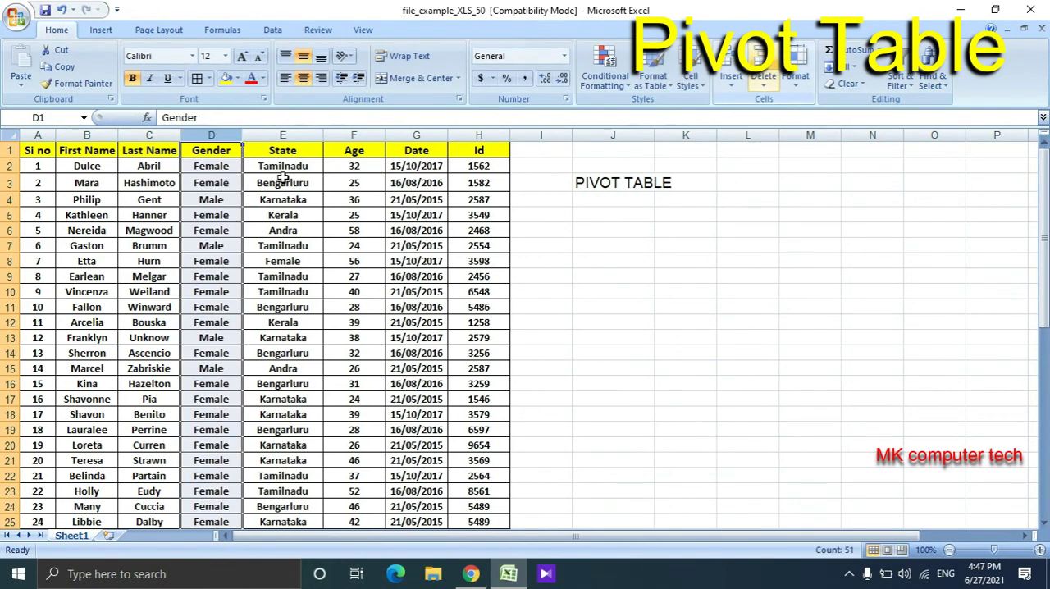
{"action": "left_click", "coordinate": [167, 226]}
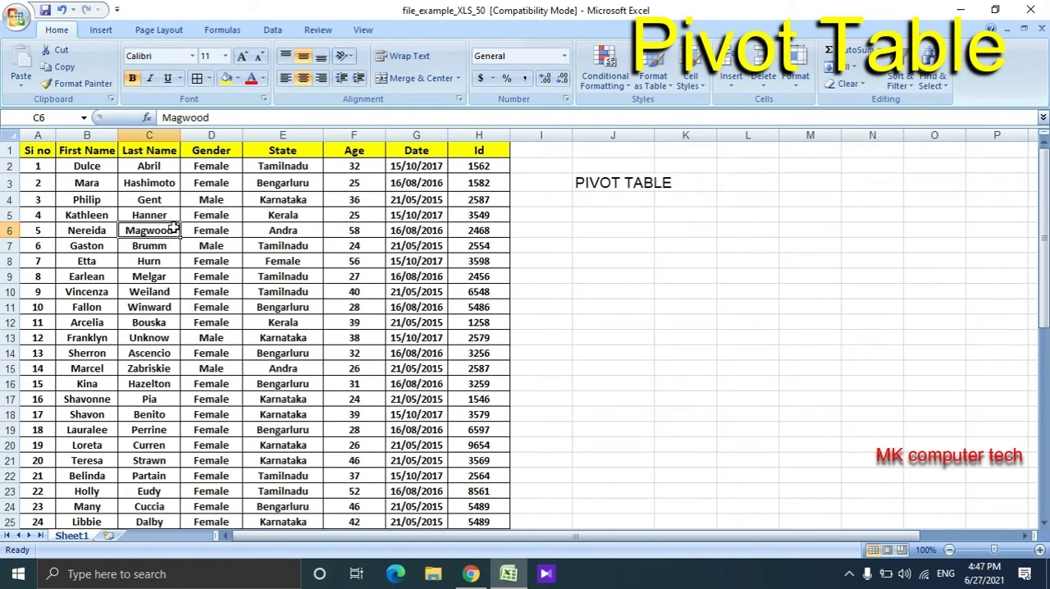
- Create a PivotTable on a new worksheet, using Sheet1's whole columns A to H (Sheet1!$A:$H) as the source range
{"action": "left_click", "coordinate": [234, 236]}
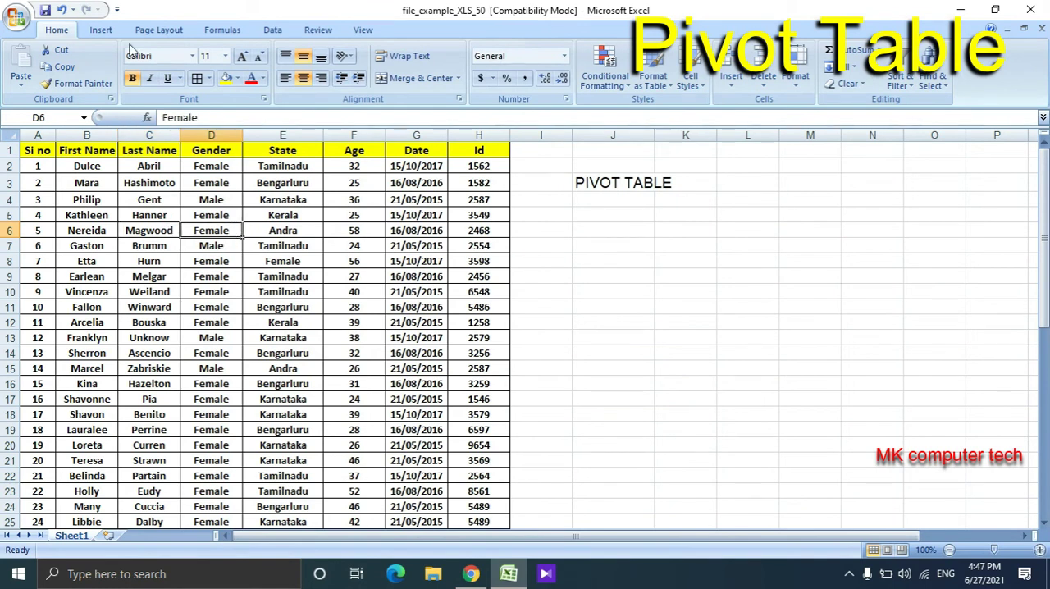
{"action": "left_click", "coordinate": [105, 30]}
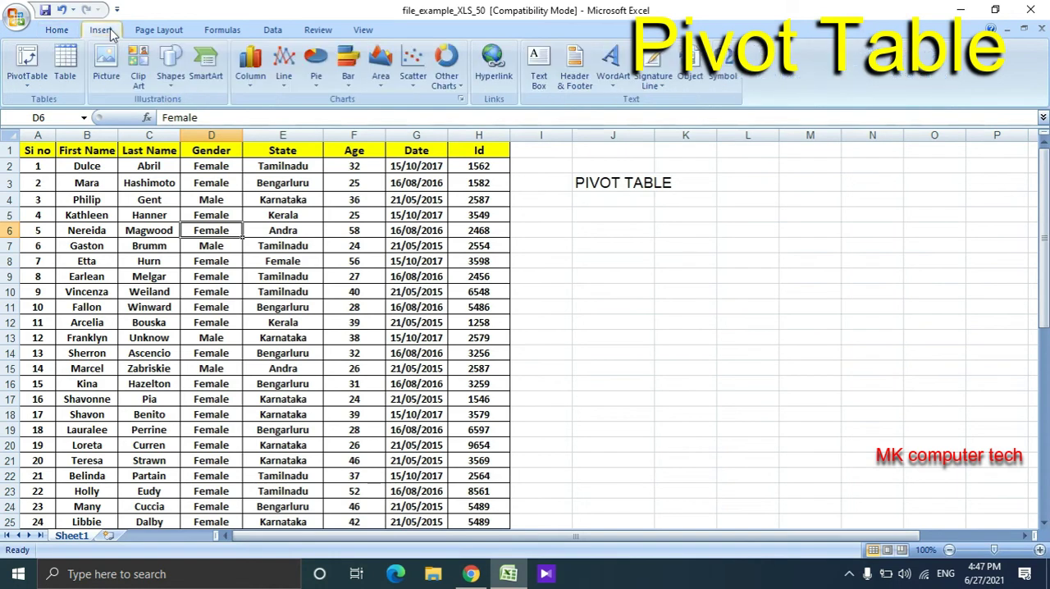
{"action": "left_click", "coordinate": [19, 62]}
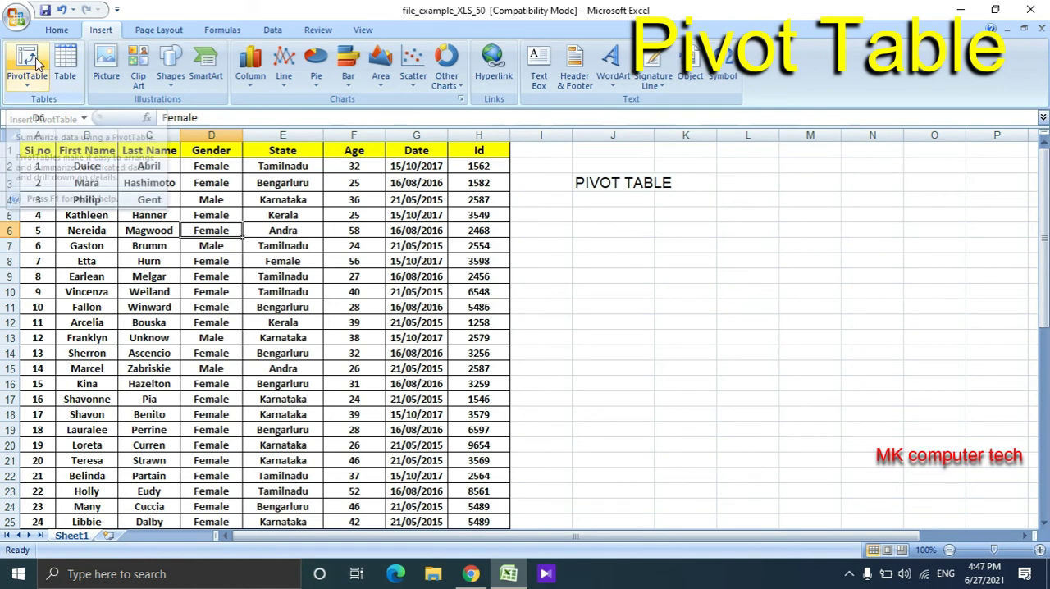
{"action": "left_click", "coordinate": [36, 64]}
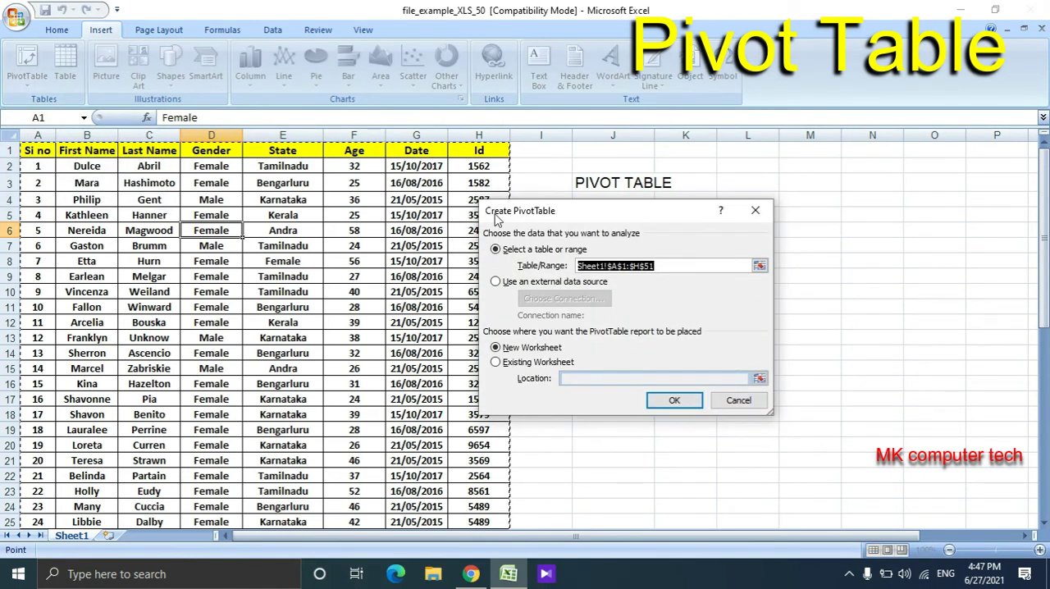
{"action": "left_click_drag", "start_coordinate": [552, 212], "coordinate": [465, 184]}
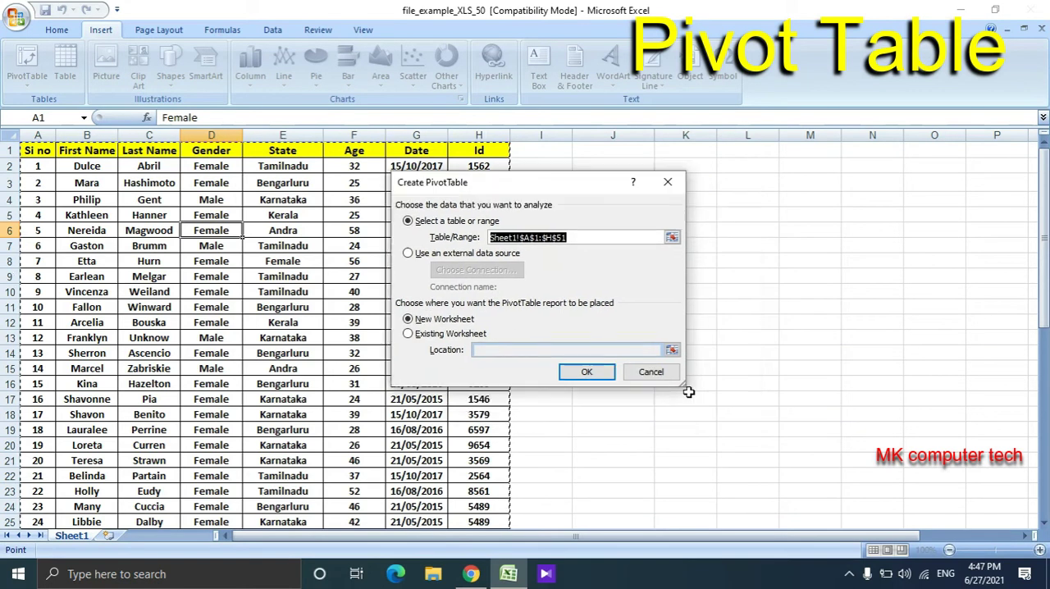
{"action": "left_click_drag", "start_coordinate": [684, 386], "coordinate": [789, 460]}
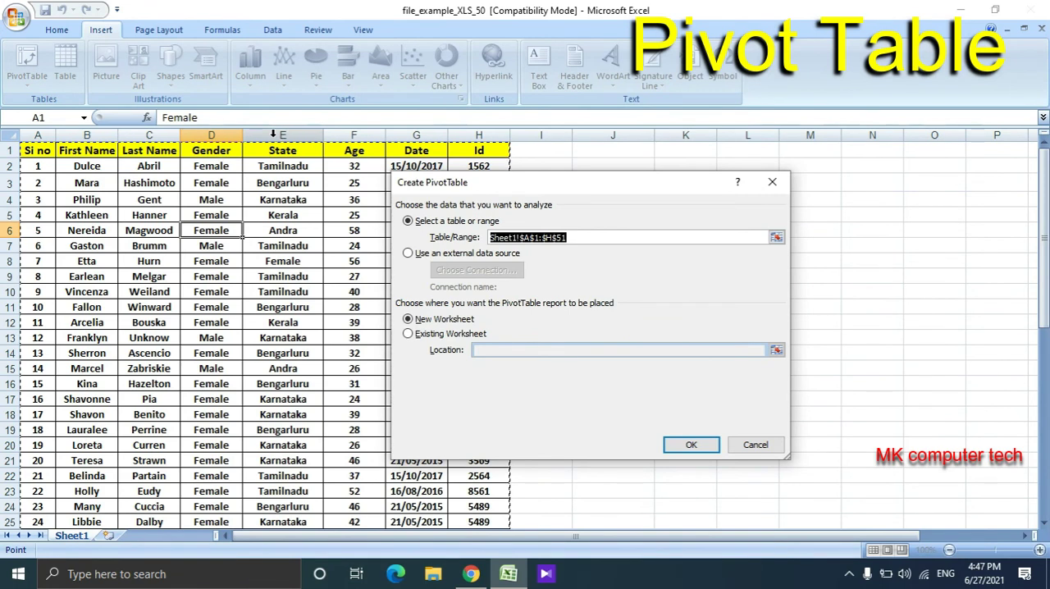
{"action": "left_click_drag", "start_coordinate": [273, 133], "coordinate": [496, 134]}
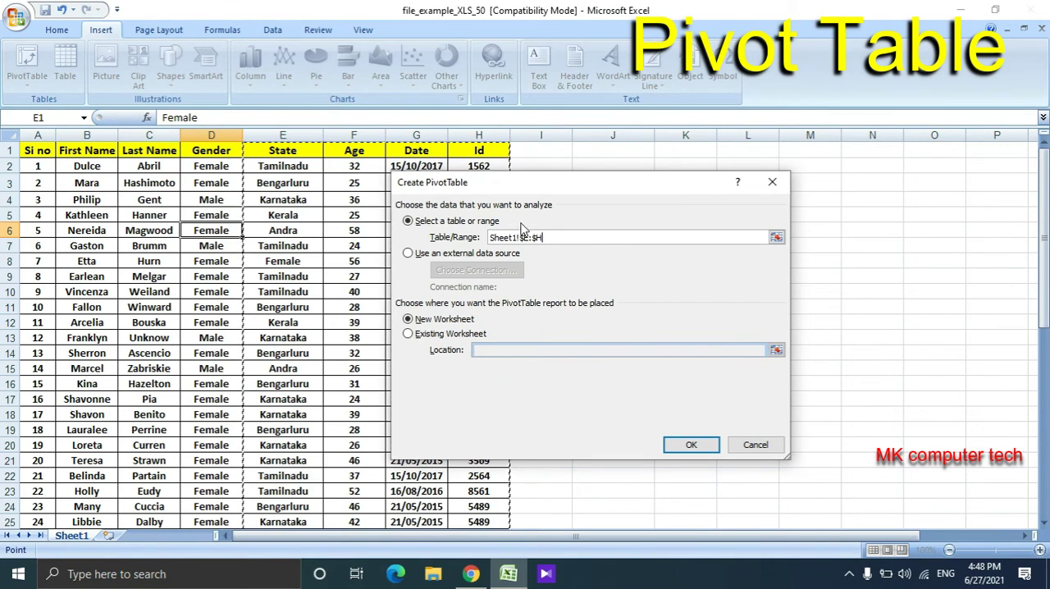
{"action": "left_click_drag", "start_coordinate": [479, 134], "coordinate": [159, 118]}
{"action": "left_click_drag", "start_coordinate": [95, 123], "coordinate": [9, 132]}
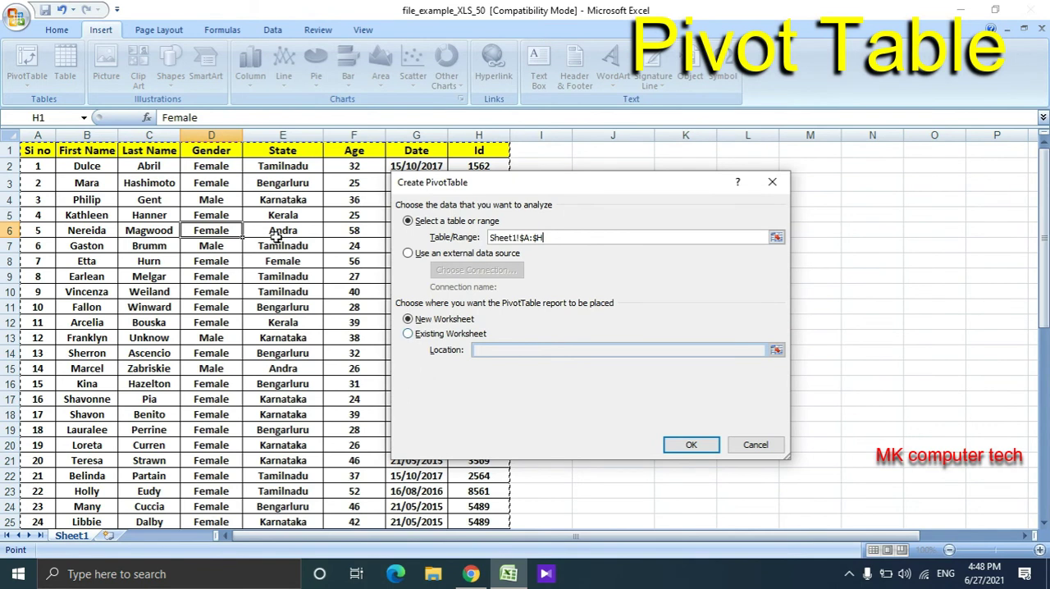
{"action": "left_click_drag", "start_coordinate": [520, 188], "coordinate": [393, 215]}
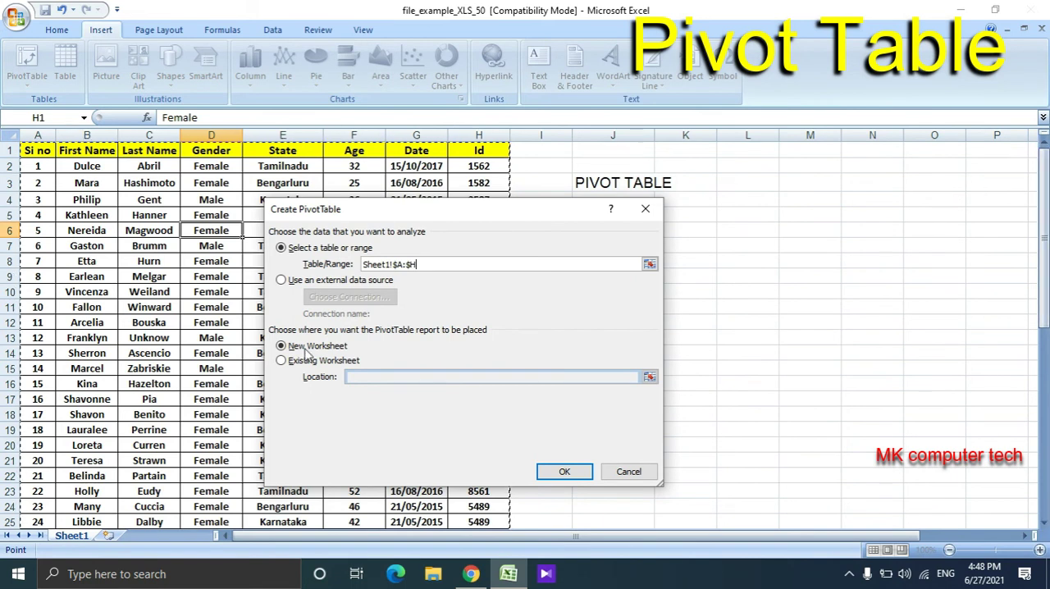
{"action": "left_click", "coordinate": [574, 480]}
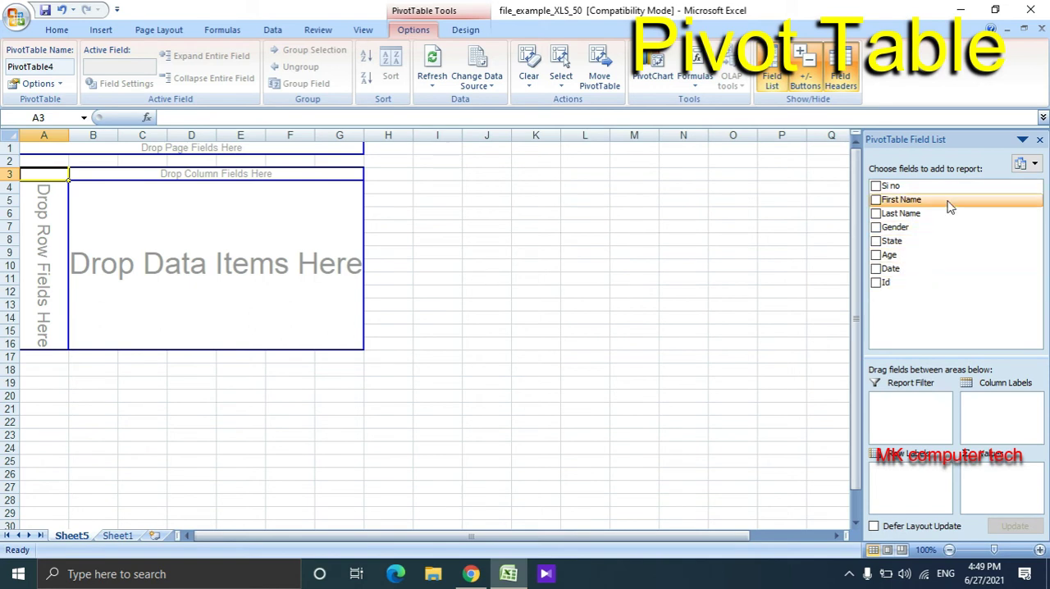
- Compare the headers on Sheet1, then add the State field to the PivotTable's column labels and move it to the row labels
{"action": "left_click", "coordinate": [117, 536]}
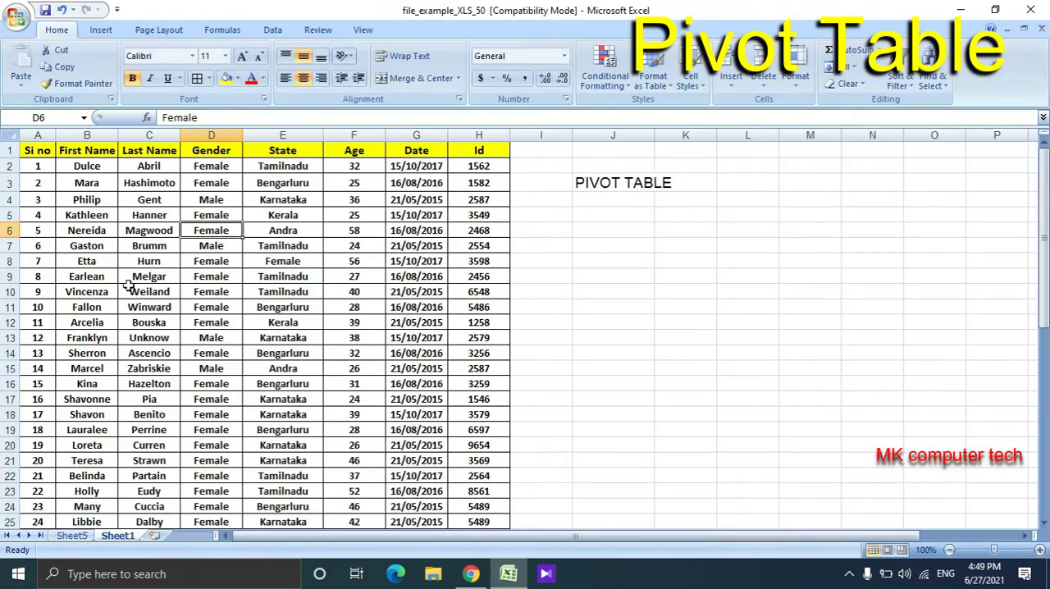
{"action": "left_click", "coordinate": [33, 150]}
{"action": "left_click", "coordinate": [82, 153]}
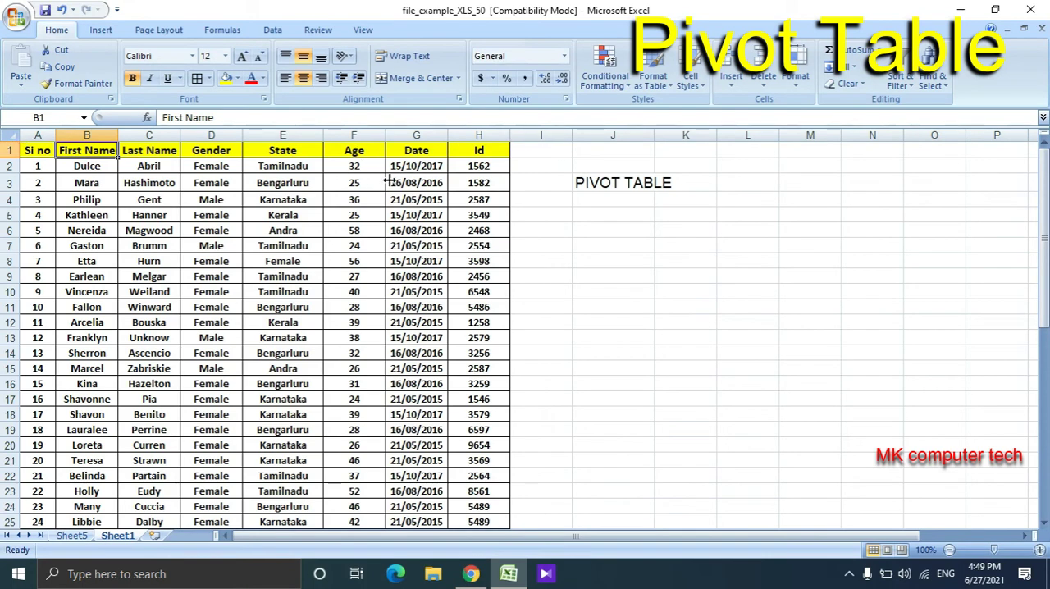
{"action": "left_click", "coordinate": [74, 535]}
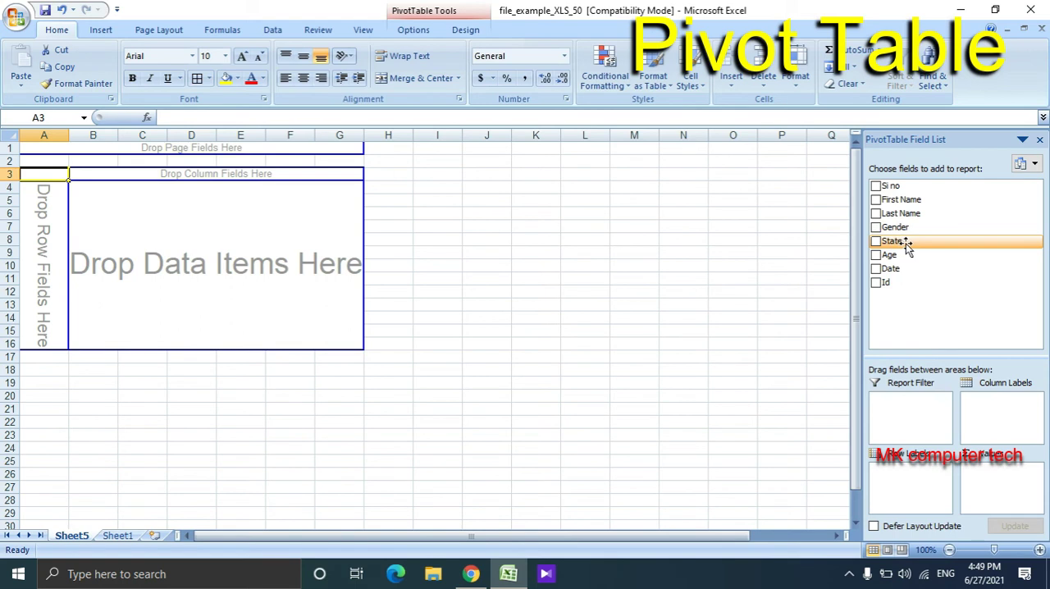
{"action": "left_click_drag", "start_coordinate": [905, 243], "coordinate": [1022, 419]}
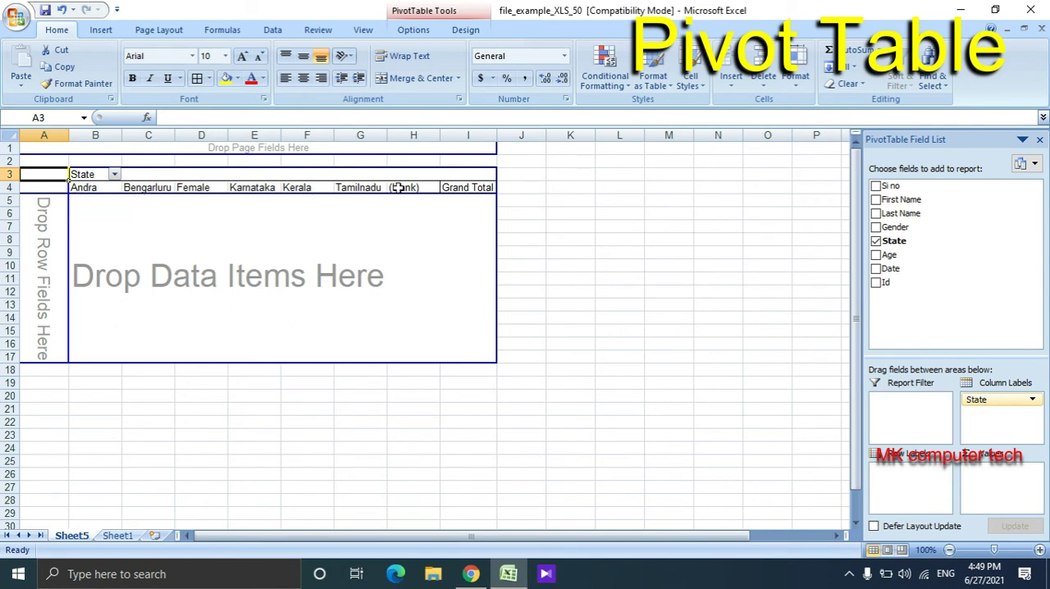
{"action": "left_click_drag", "start_coordinate": [1007, 402], "coordinate": [895, 486]}
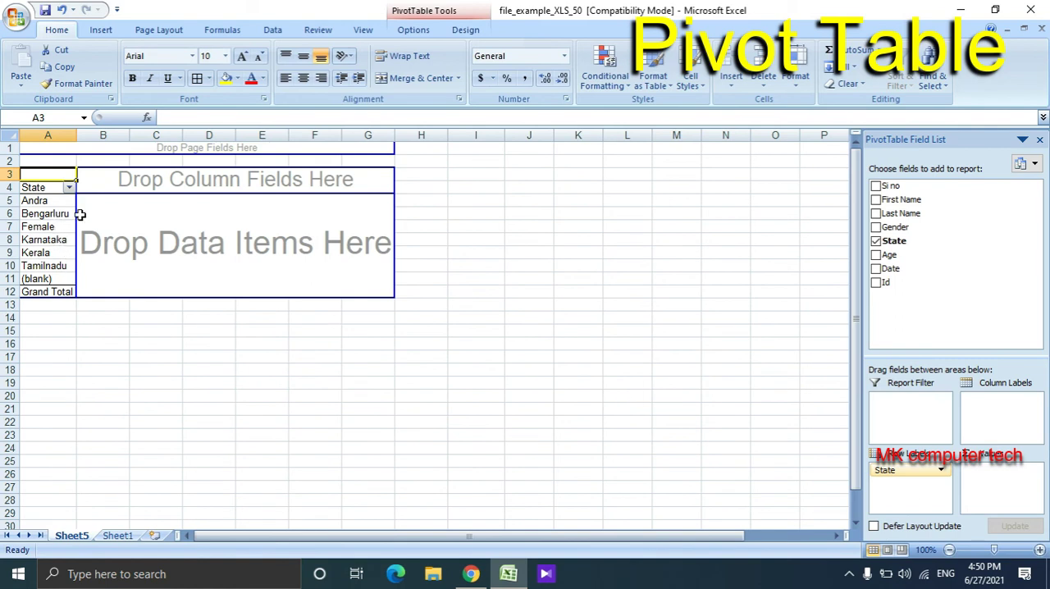
{"action": "left_click", "coordinate": [28, 239]}
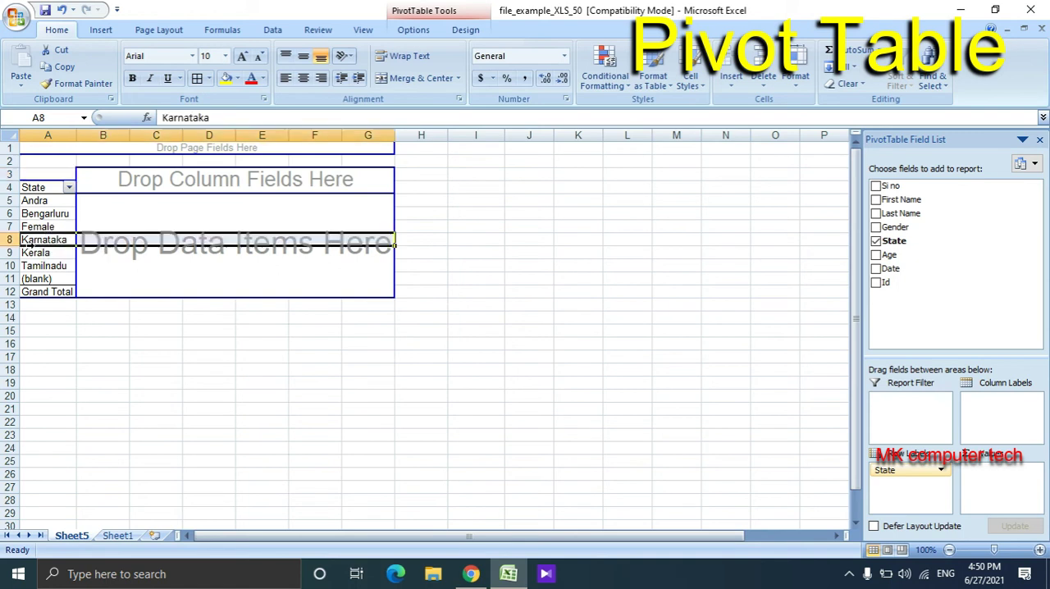
{"action": "left_click", "coordinate": [43, 264]}
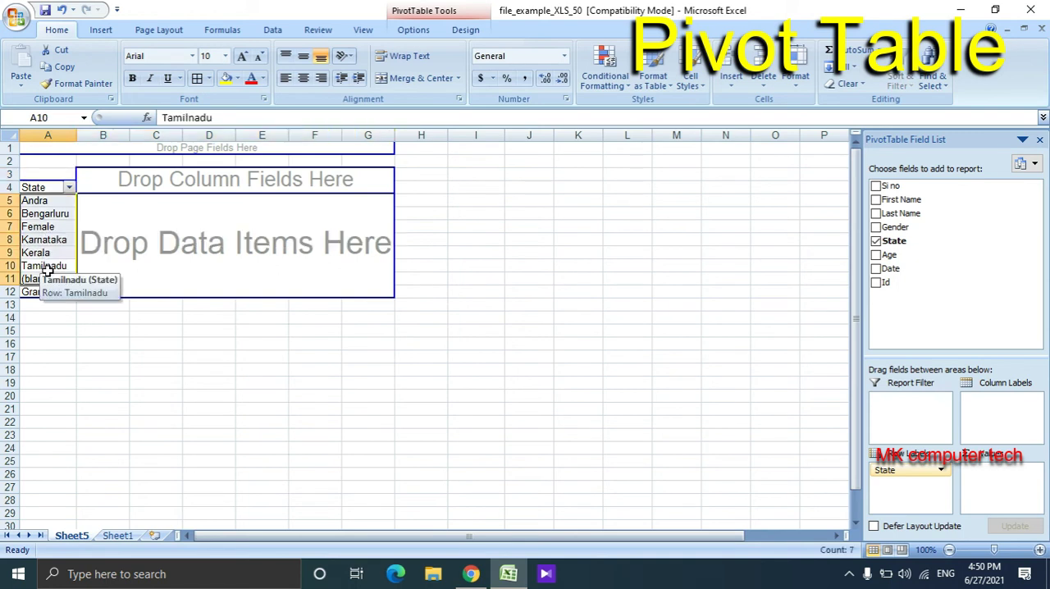
{"action": "left_click", "coordinate": [45, 278]}
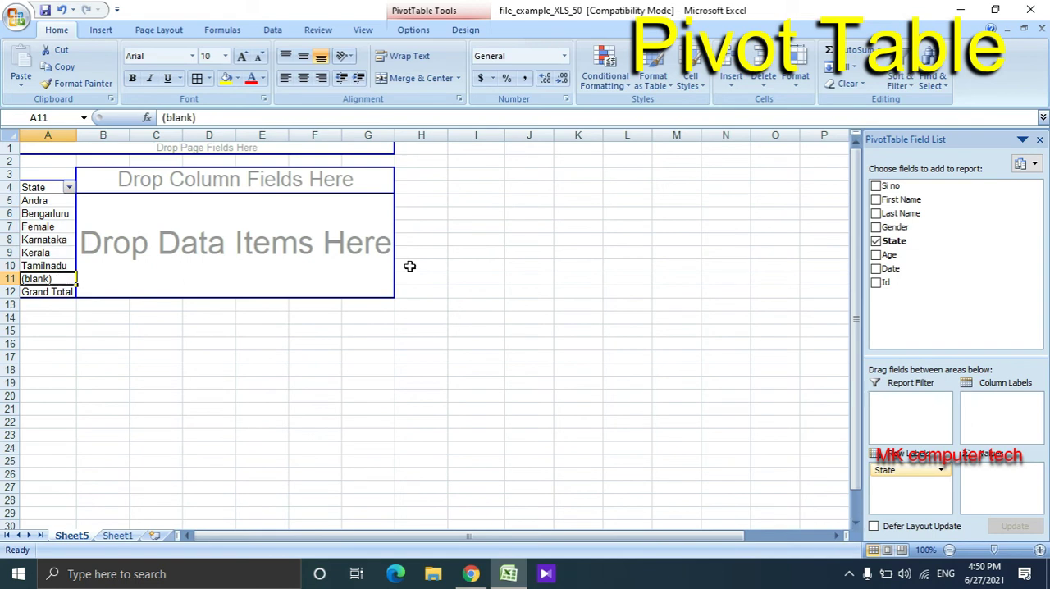
- Add the Gender field below State in the row labels, then move it to the column labels
{"action": "left_click", "coordinate": [951, 281]}
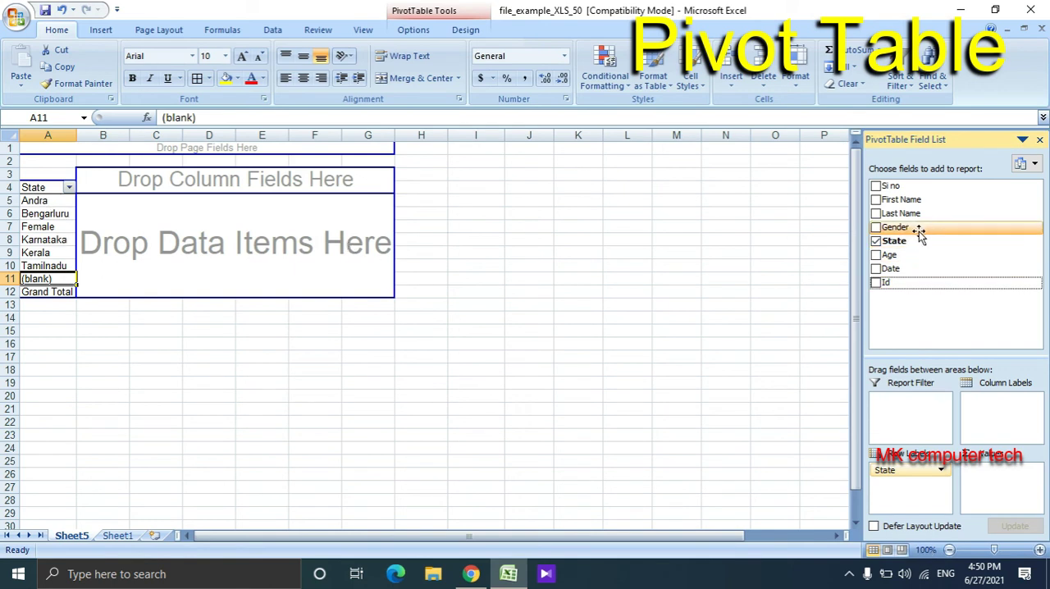
{"action": "left_click_drag", "start_coordinate": [919, 233], "coordinate": [922, 498]}
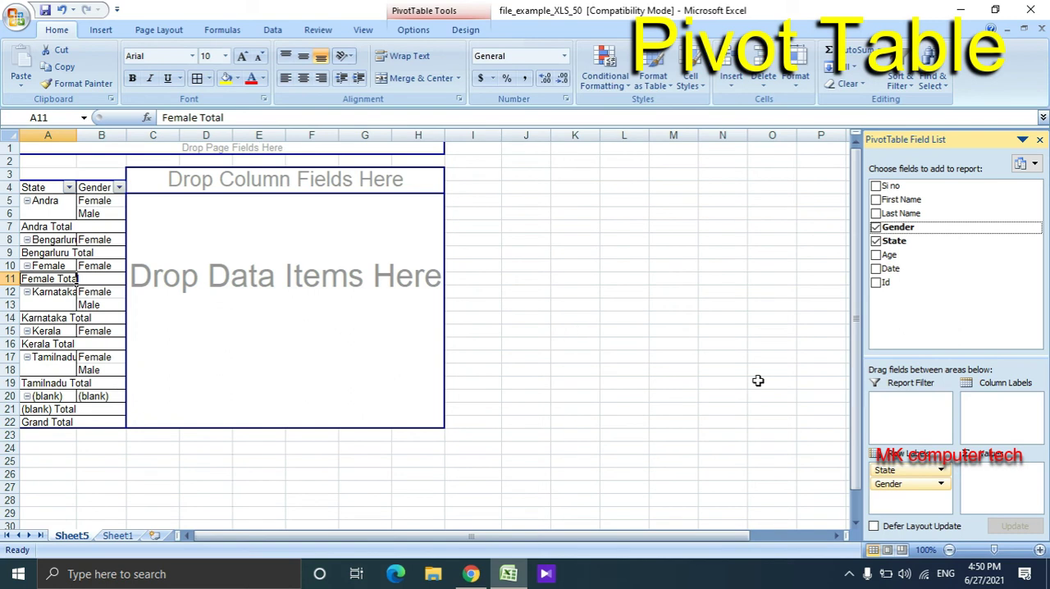
{"action": "left_click_drag", "start_coordinate": [902, 484], "coordinate": [1010, 418]}
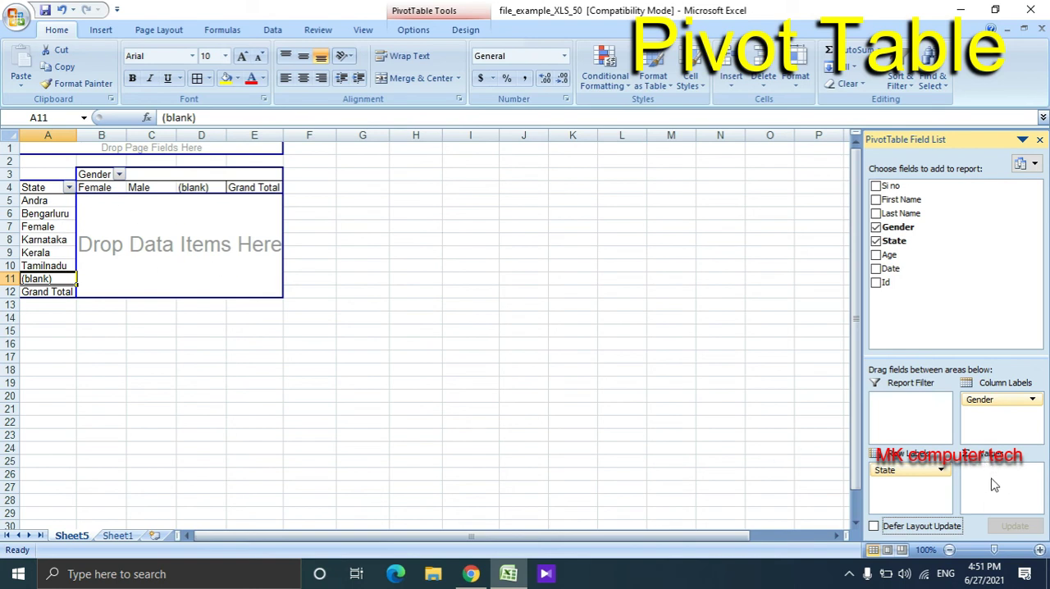
- Add the Gender field to the values area as a count and check the female and male counts for Andra
{"action": "left_click_drag", "start_coordinate": [902, 228], "coordinate": [1004, 491]}
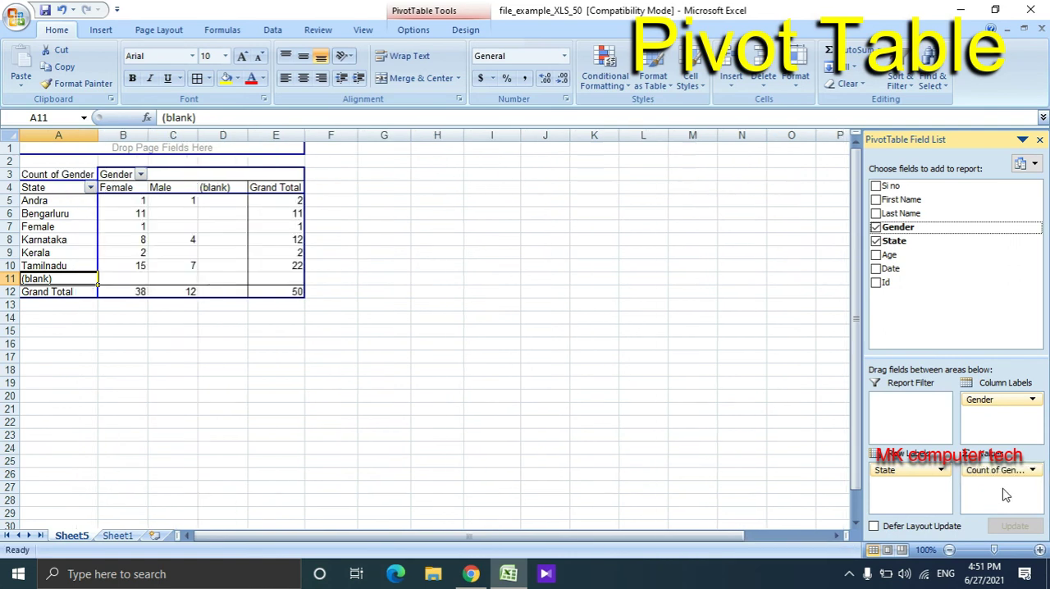
{"action": "left_click", "coordinate": [72, 203]}
{"action": "left_click", "coordinate": [136, 203]}
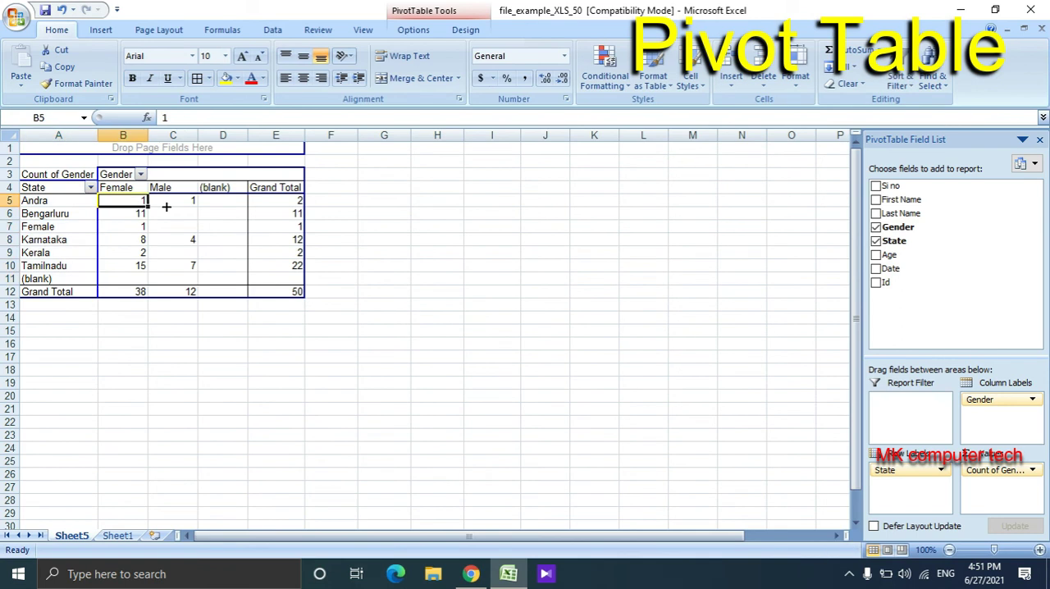
{"action": "left_click", "coordinate": [165, 206]}
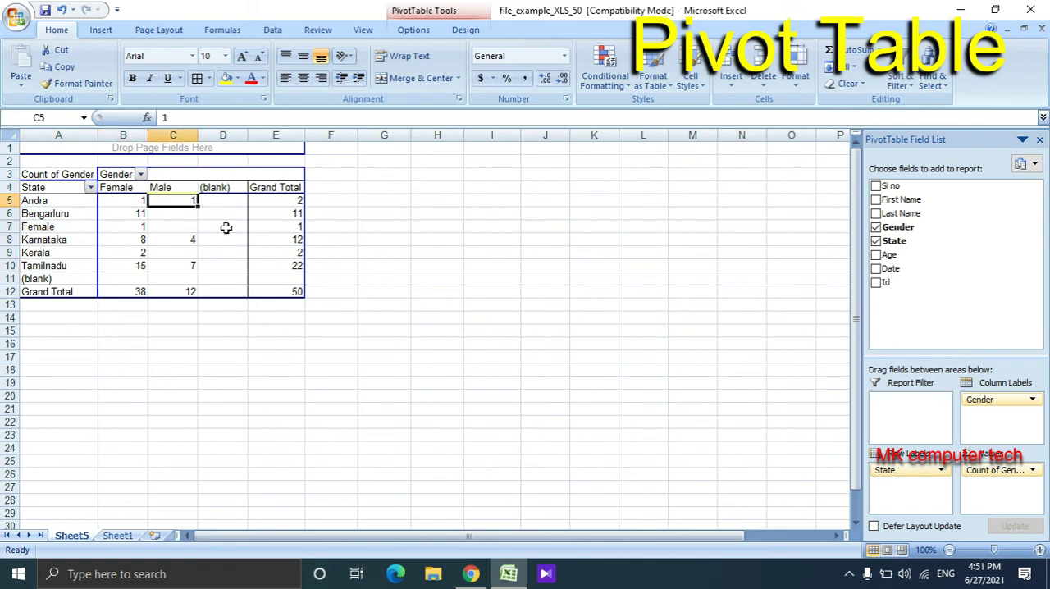
- Check the female, male and grand total counts for Andra and Bengarluru, and the overall female total in the PivotTable
{"action": "left_click", "coordinate": [296, 206]}
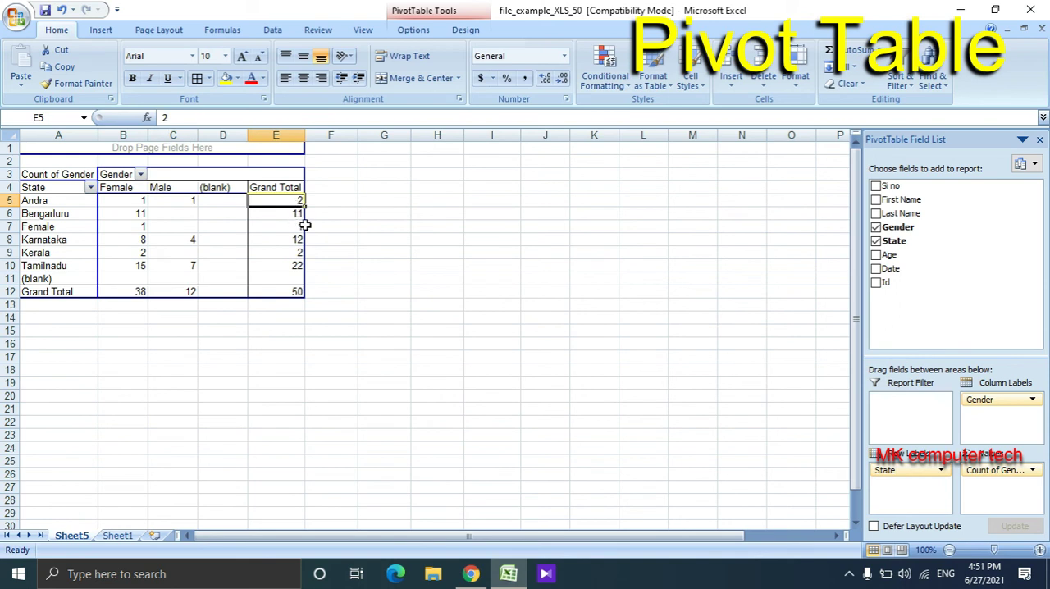
{"action": "left_click", "coordinate": [79, 213]}
{"action": "left_click", "coordinate": [127, 214]}
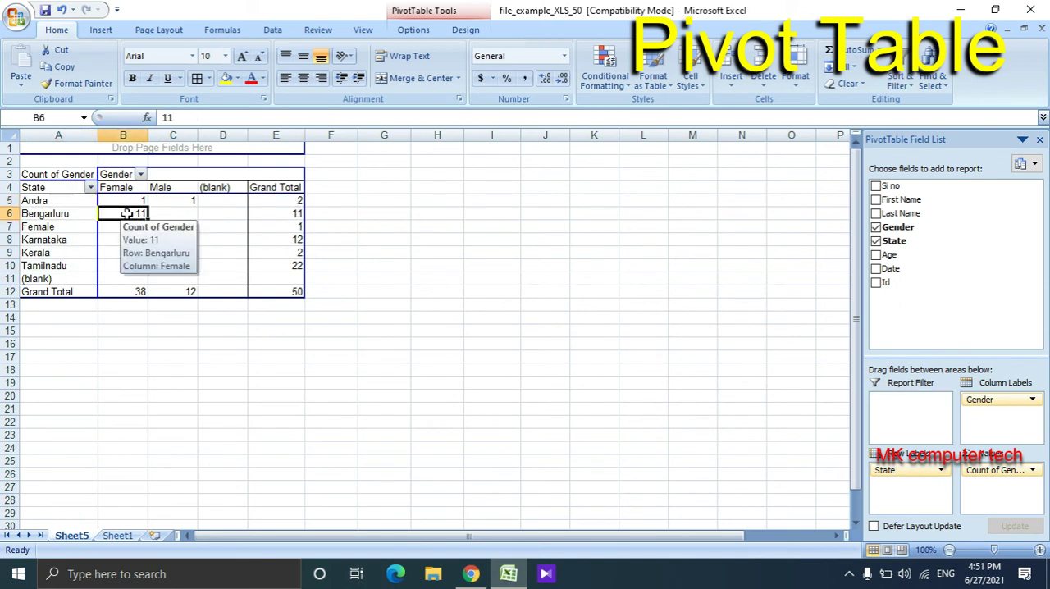
{"action": "left_click", "coordinate": [162, 214]}
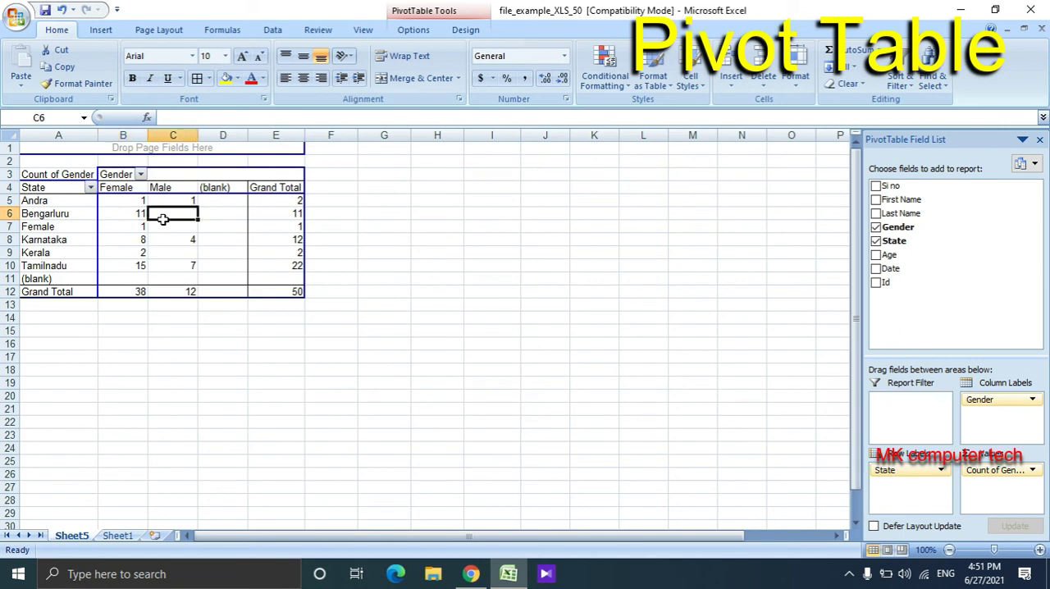
{"action": "left_click", "coordinate": [210, 224]}
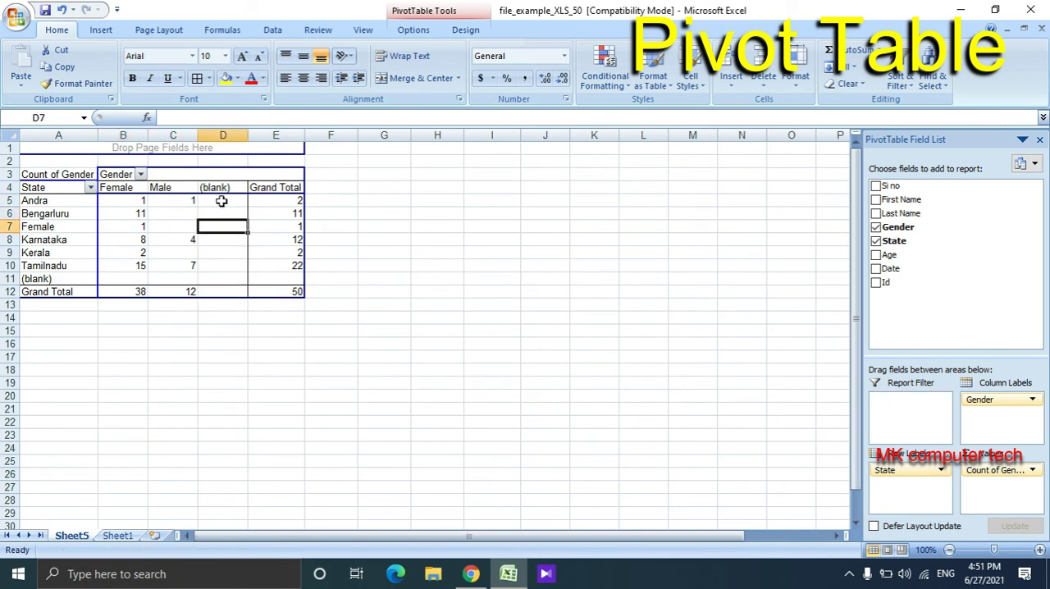
{"action": "left_click", "coordinate": [283, 214]}
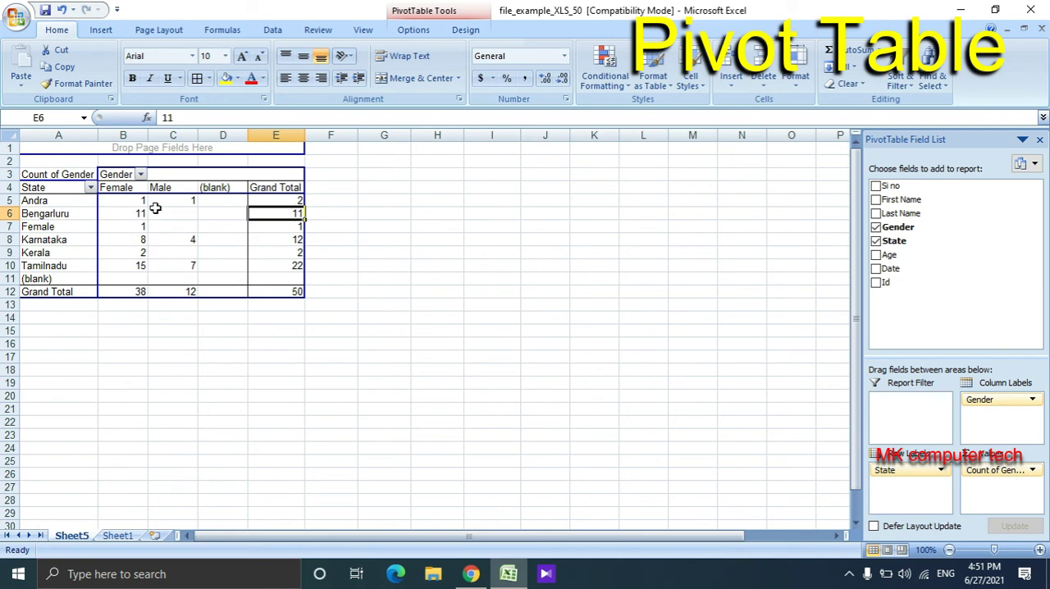
{"action": "left_click", "coordinate": [294, 200]}
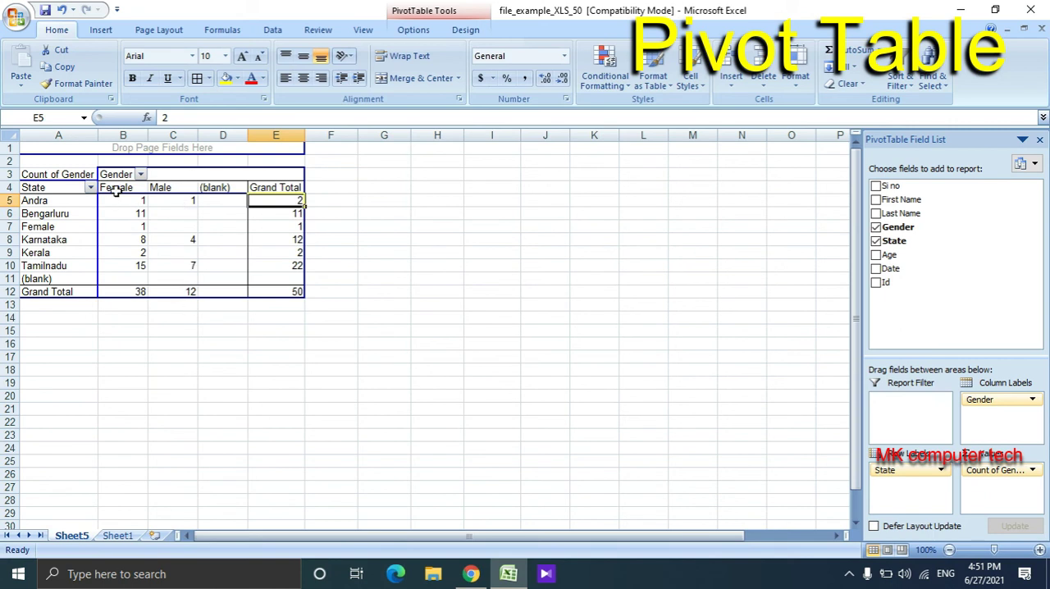
{"action": "left_click", "coordinate": [129, 293]}
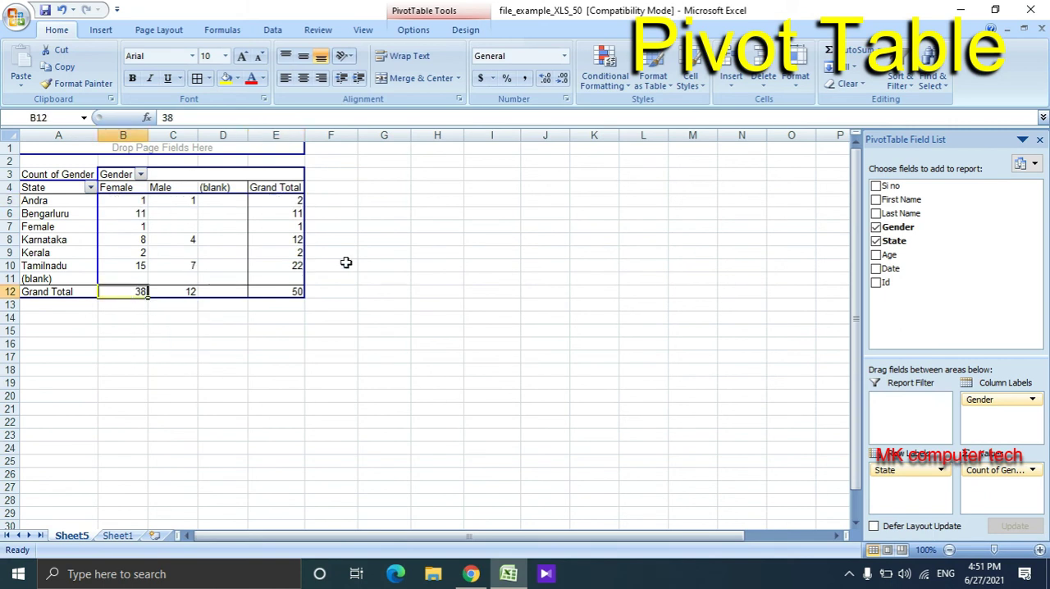
{"action": "left_click", "coordinate": [343, 264]}
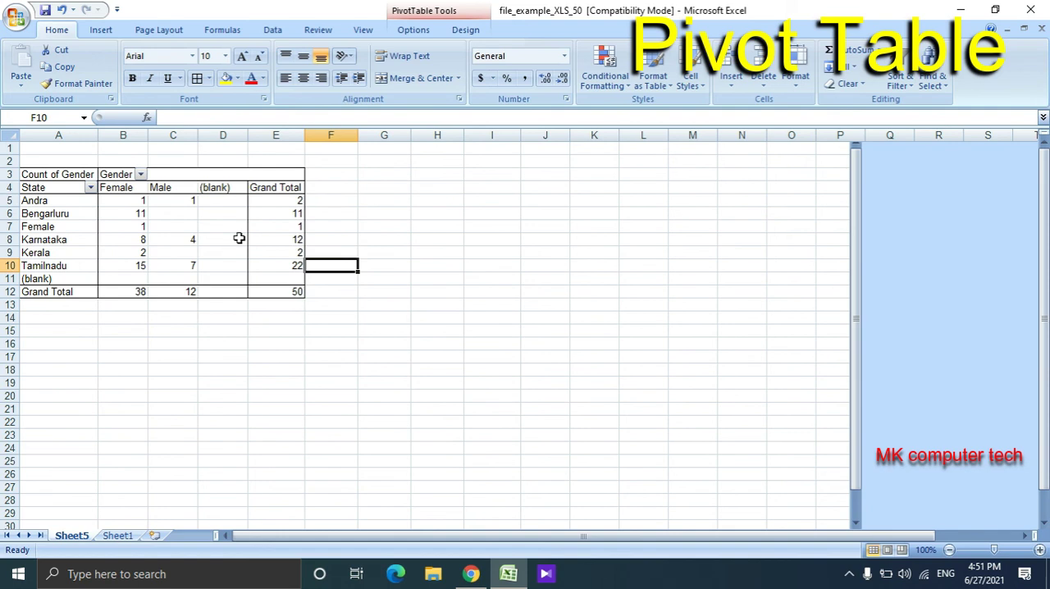
- Add the Age field below State in the PivotTable's row labels
{"action": "left_click", "coordinate": [194, 238]}
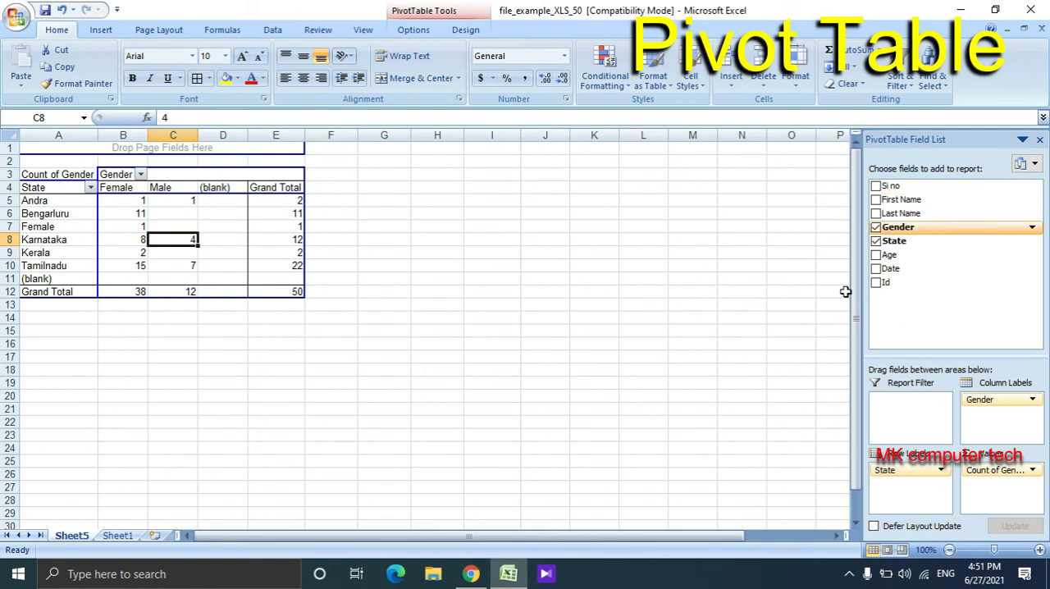
{"action": "left_click_drag", "start_coordinate": [884, 258], "coordinate": [917, 500]}
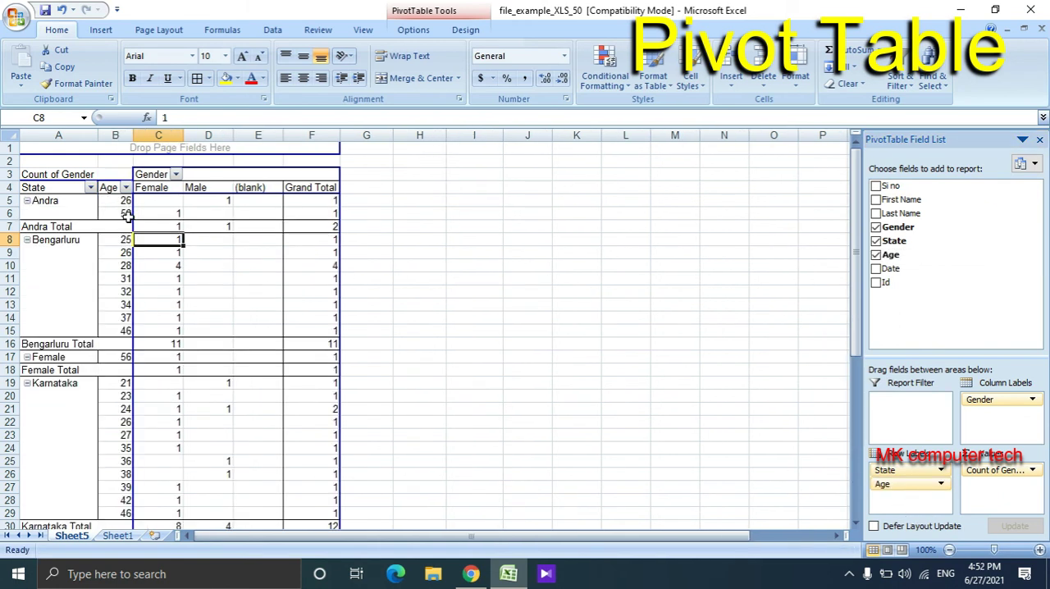
{"action": "mouse_move", "coordinate": [902, 484]}
{"action": "left_mouse_down"}
{"action": "mouse_move", "coordinate": [1023, 508]}
{"action": "mouse_move", "coordinate": [912, 504]}
{"action": "mouse_move", "coordinate": [994, 447]}
{"action": "mouse_move", "coordinate": [1000, 420]}
{"action": "mouse_move", "coordinate": [920, 494]}
{"action": "left_mouse_up"}
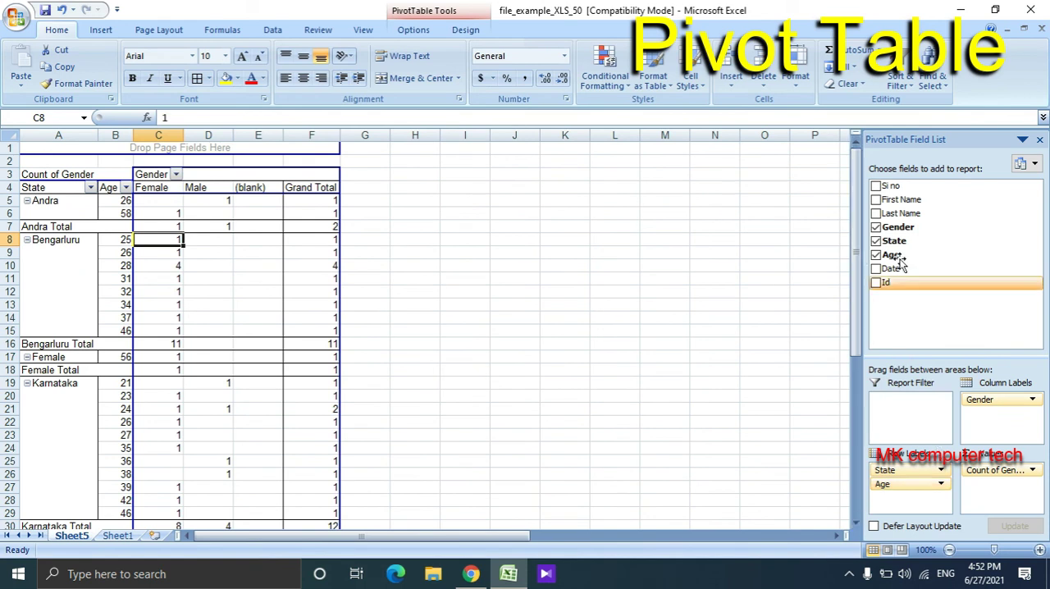
- Try adding the Age field to the values area as a count, and undo that addition
{"action": "left_click_drag", "start_coordinate": [898, 254], "coordinate": [1017, 508]}
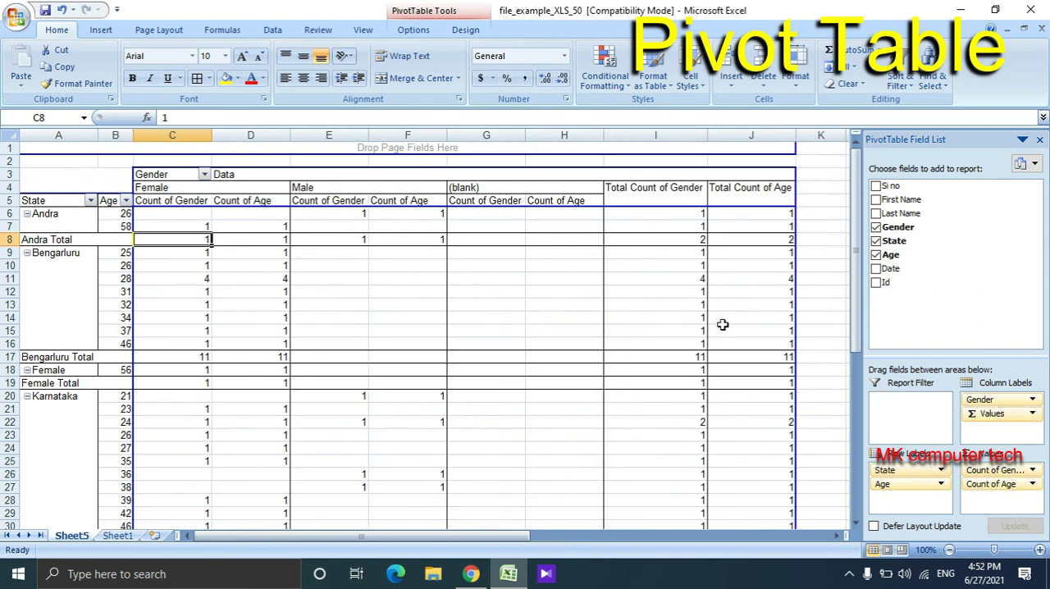
{"action": "key", "text": "ctrl+z"}
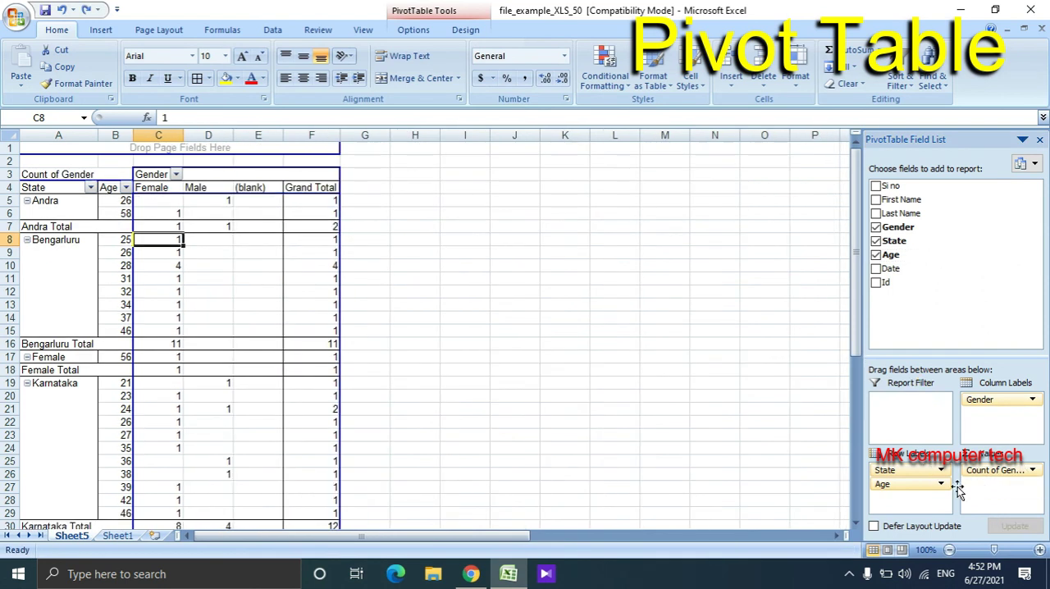
{"action": "left_click", "coordinate": [918, 486]}
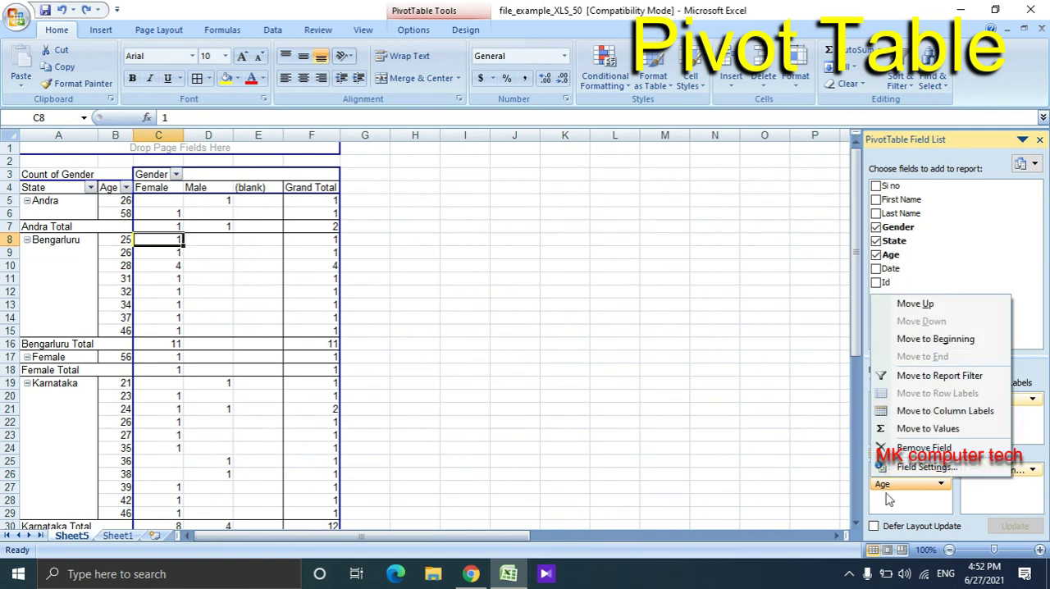
{"action": "left_click", "coordinate": [888, 499]}
- Check the male and female counts for each age listed under Andra
{"action": "left_click", "coordinate": [127, 213]}
{"action": "left_click", "coordinate": [151, 215]}
{"action": "left_click", "coordinate": [127, 207]}
{"action": "left_click", "coordinate": [227, 204]}
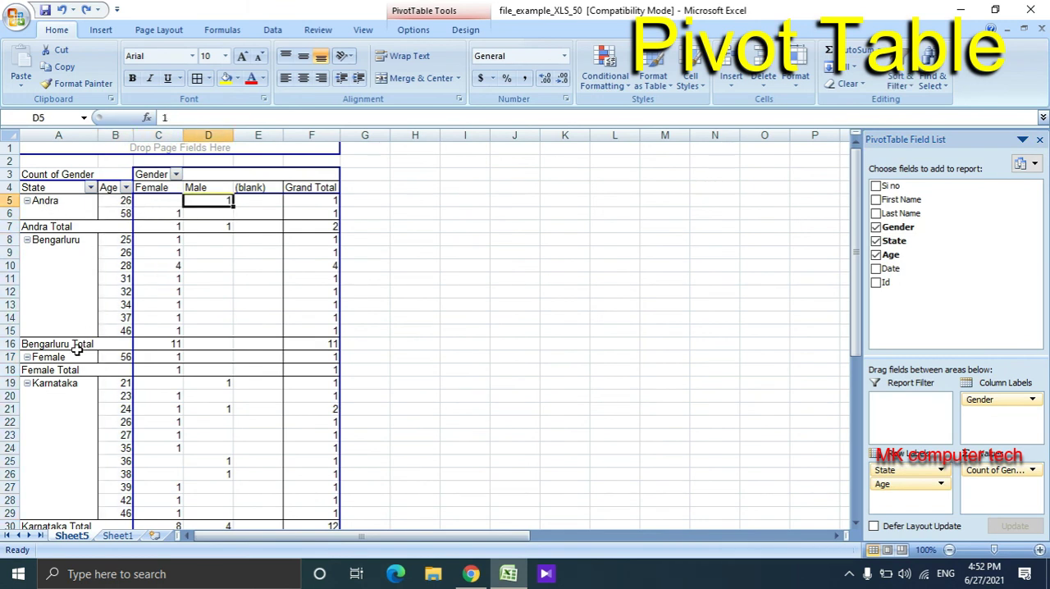
- Collapse the age details of the Andra, Bengarluru, Karnataka and Kerala groups
{"action": "left_click", "coordinate": [27, 201]}
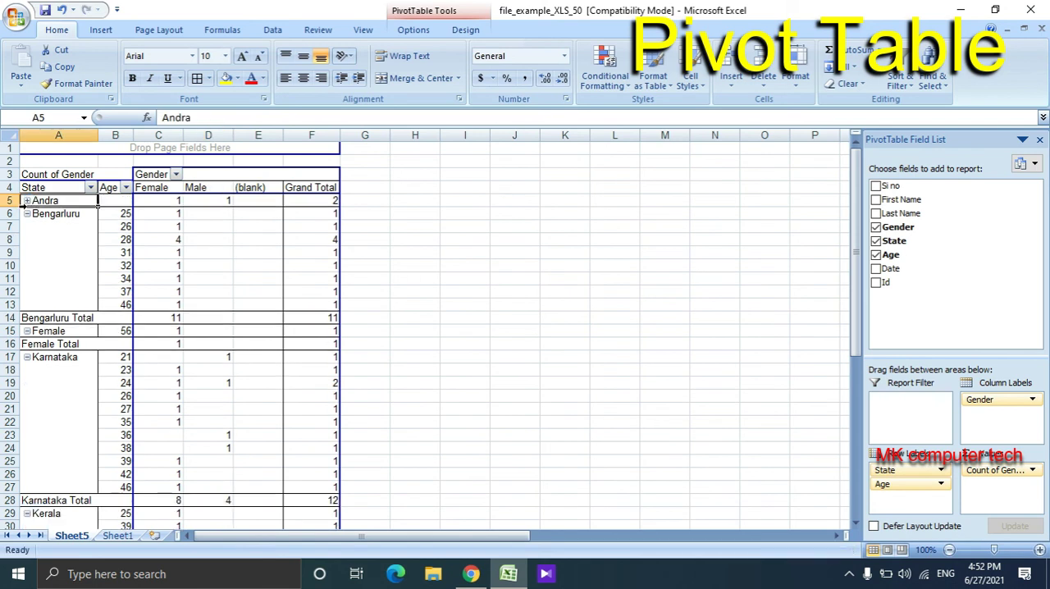
{"action": "left_click", "coordinate": [27, 213]}
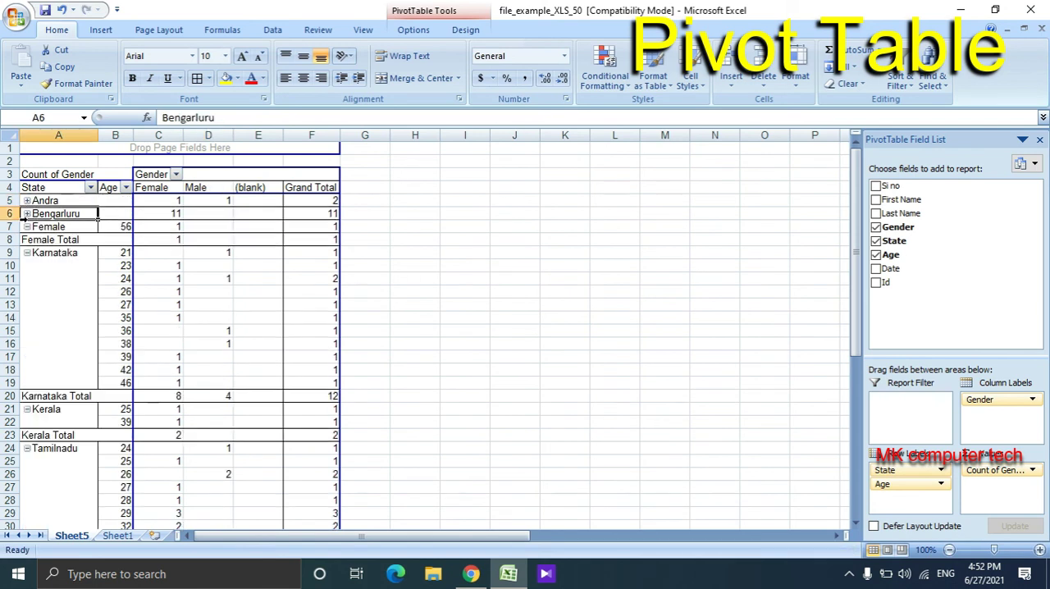
{"action": "left_click", "coordinate": [27, 253]}
{"action": "left_click", "coordinate": [27, 266]}
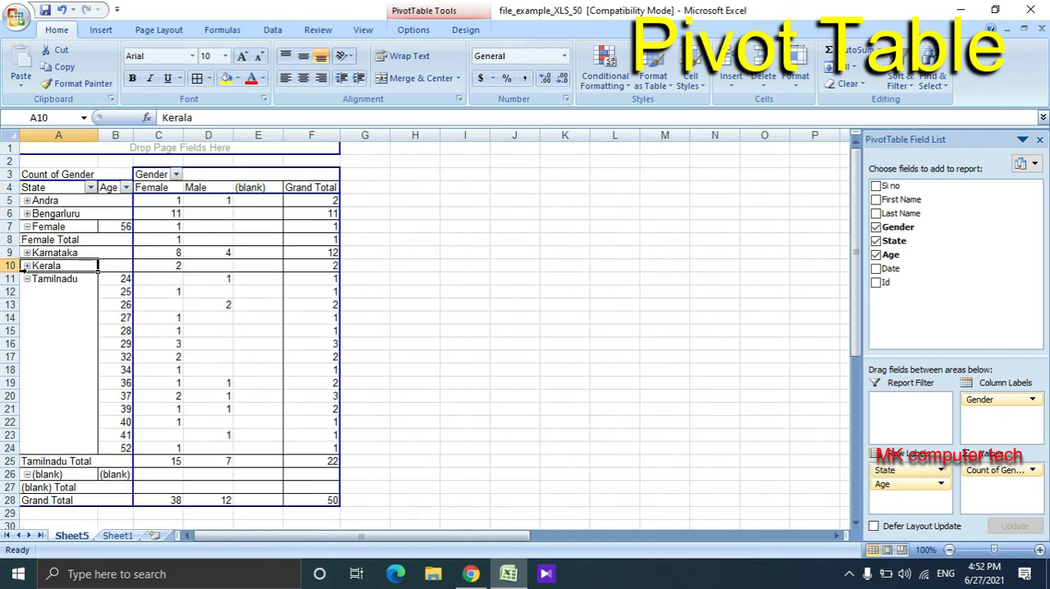
- Check the gender counts for ages 24 to 26 under Tamilnadu, and collapse the Tamilnadu group
{"action": "left_click", "coordinate": [126, 281]}
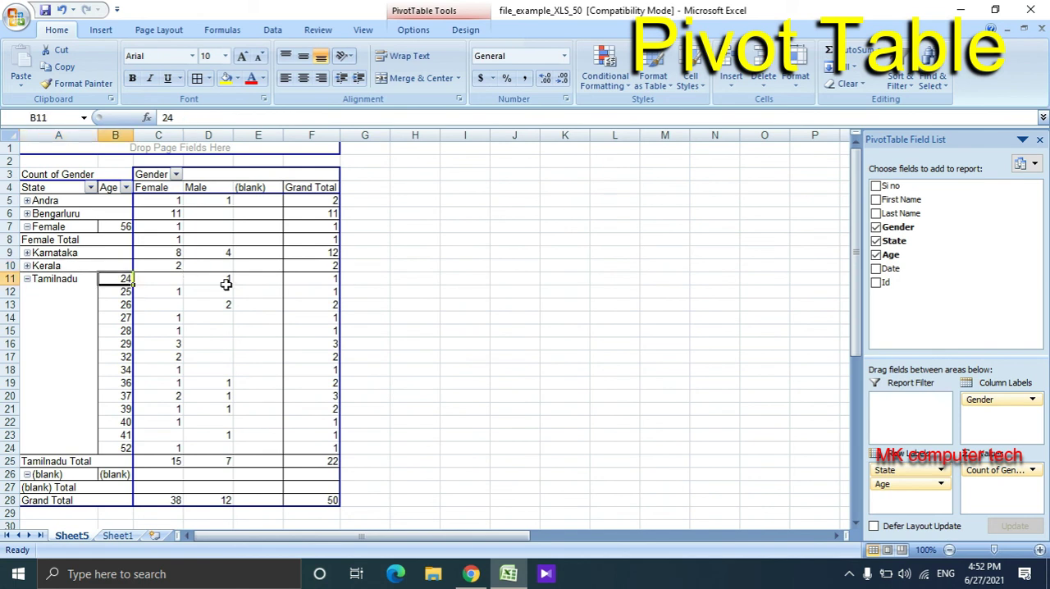
{"action": "left_click", "coordinate": [226, 281]}
{"action": "left_click", "coordinate": [129, 303]}
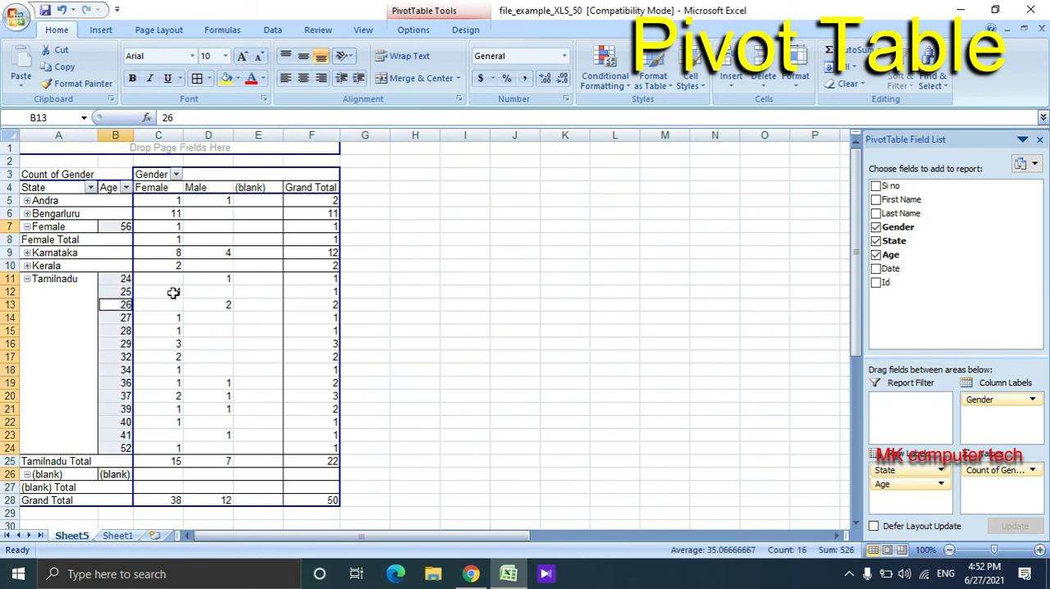
{"action": "left_click", "coordinate": [169, 291]}
{"action": "left_click", "coordinate": [166, 307]}
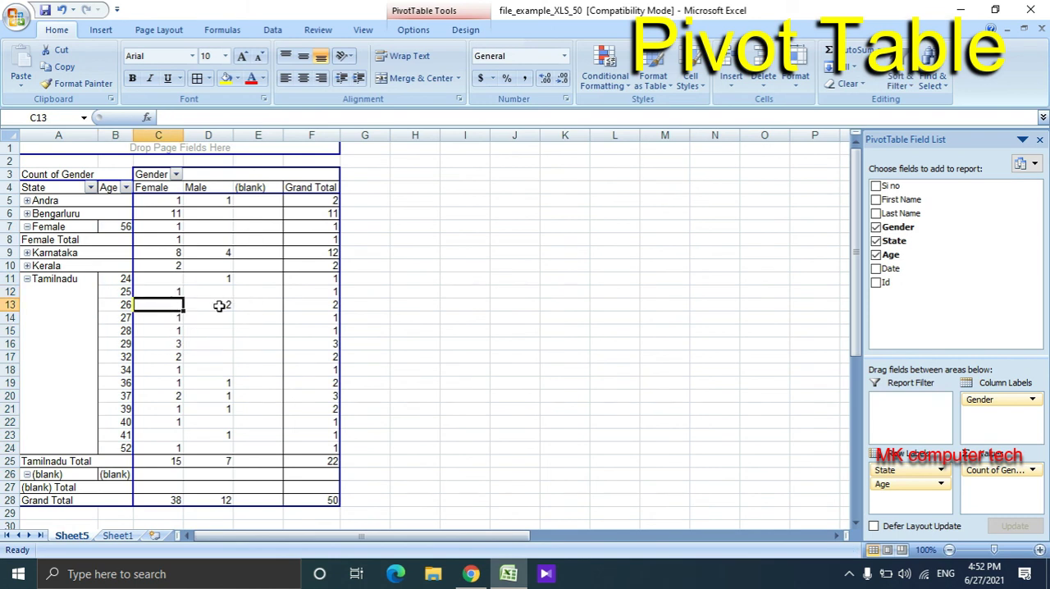
{"action": "left_click", "coordinate": [219, 303]}
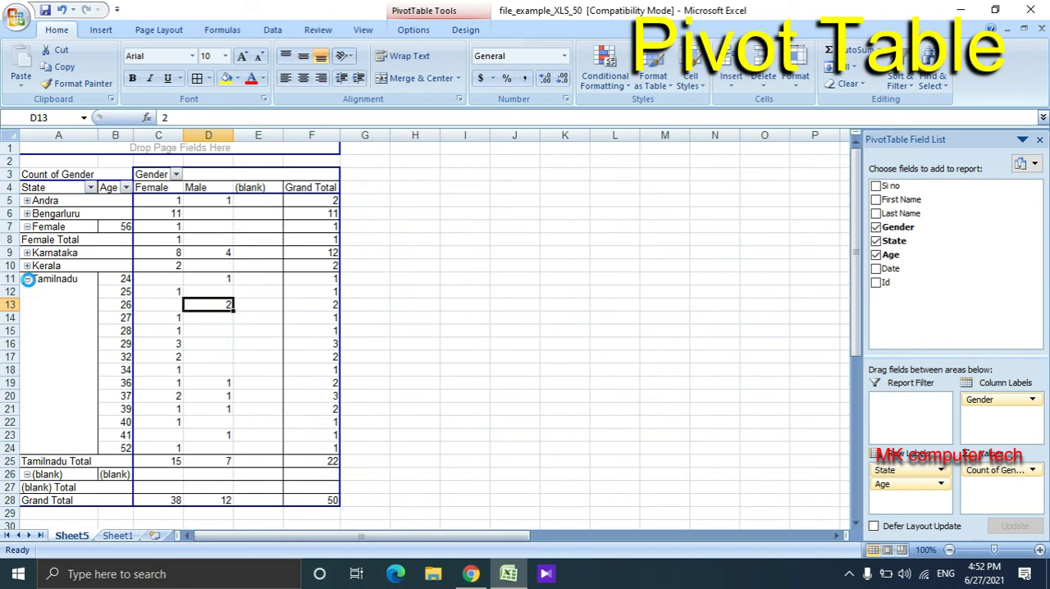
{"action": "left_click", "coordinate": [27, 279]}
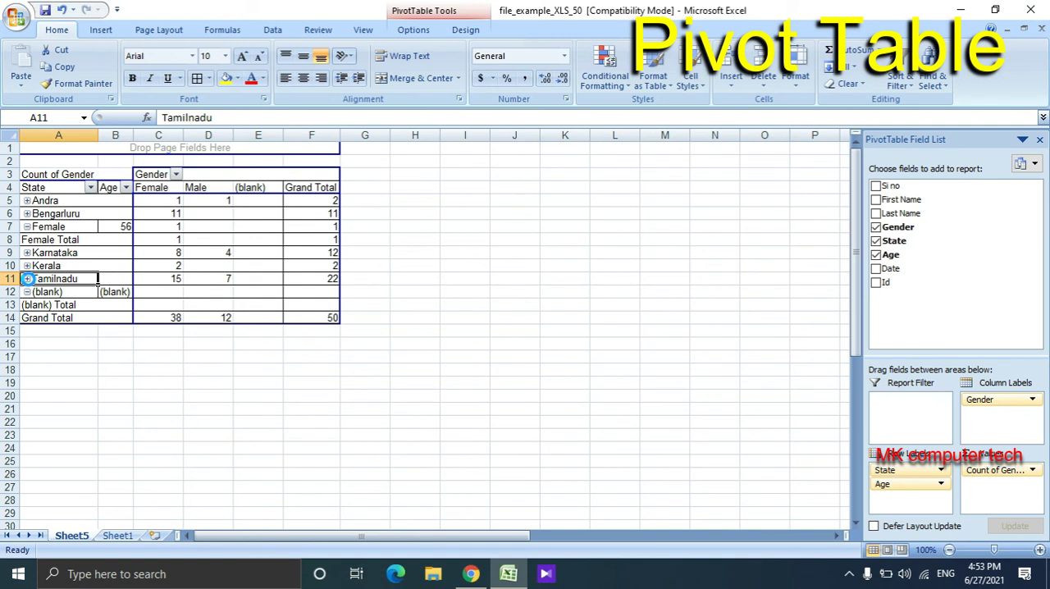
{"action": "left_click", "coordinate": [189, 345]}
{"action": "left_click", "coordinate": [96, 263]}
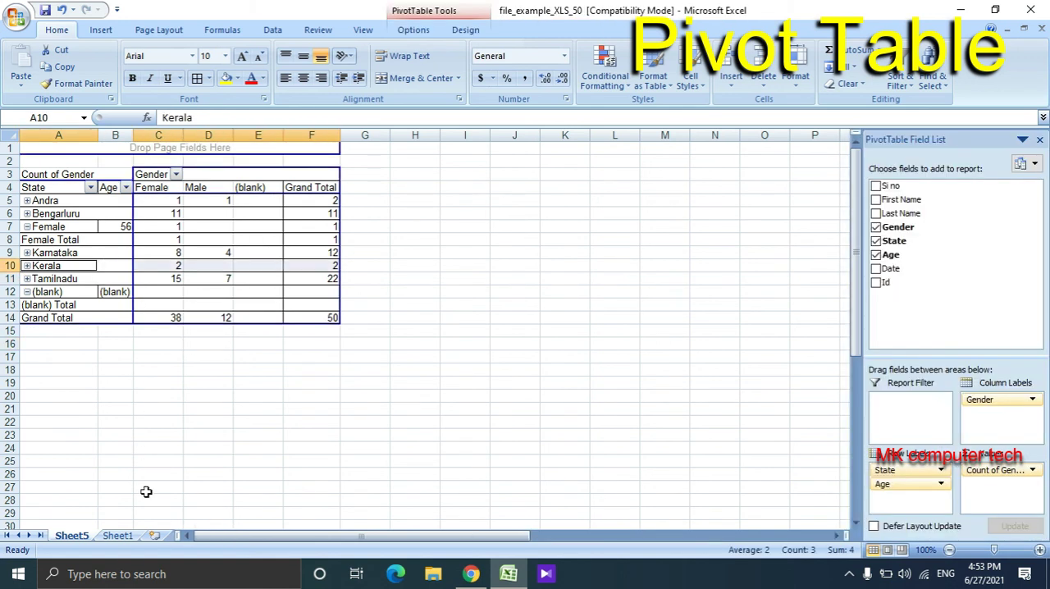
- Turn on filtering for the header row of Sheet1 and filter the Gender column to show only Male records
{"action": "left_click", "coordinate": [123, 535]}
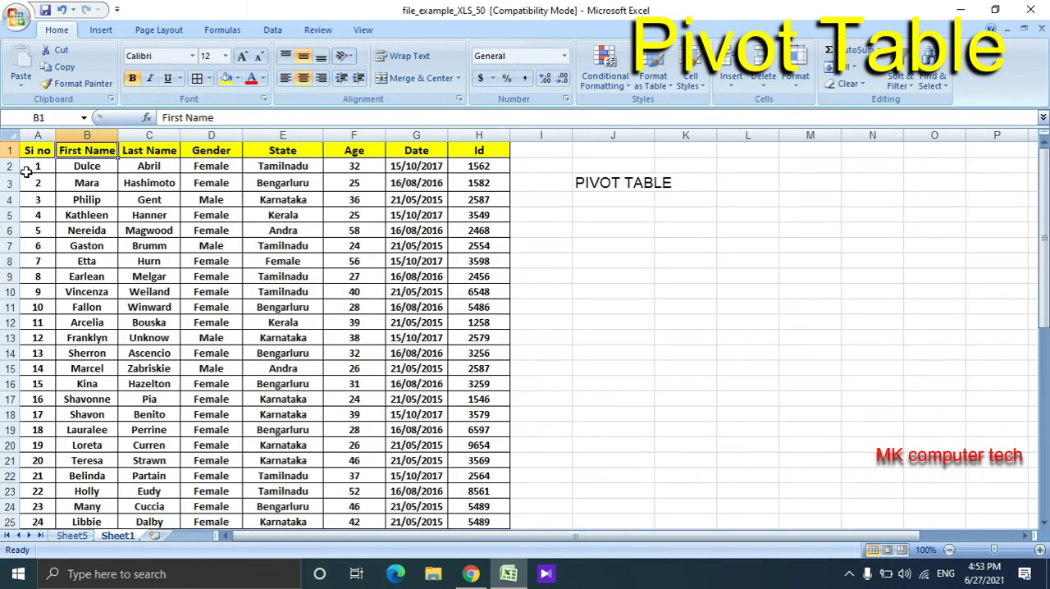
{"action": "left_click", "coordinate": [12, 150]}
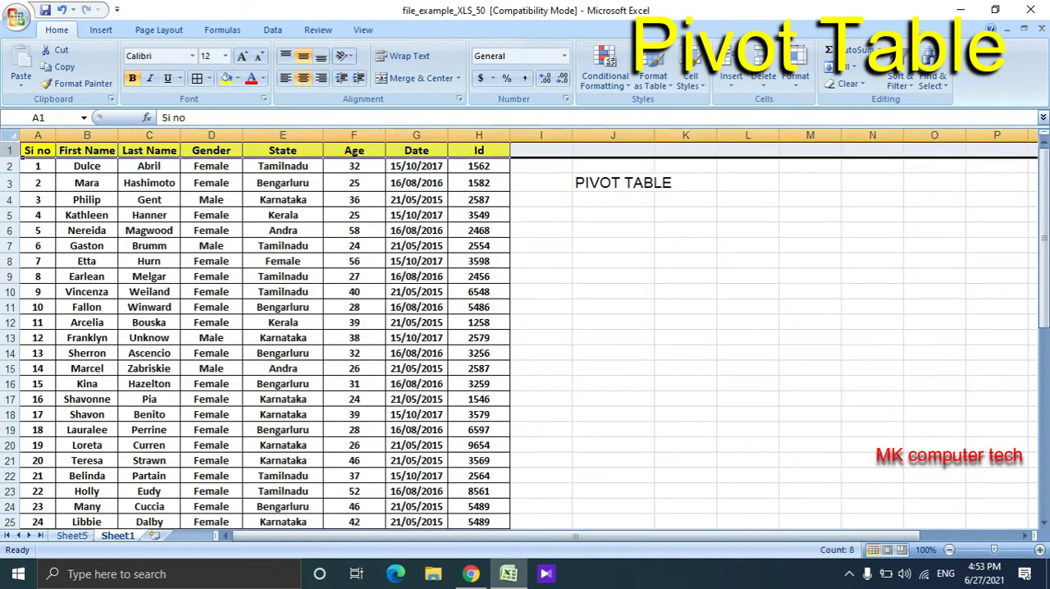
{"action": "key", "text": "ctrl+shift+l"}
{"action": "left_click", "coordinate": [235, 151]}
{"action": "left_click", "coordinate": [129, 284]}
{"action": "left_click", "coordinate": [145, 408]}
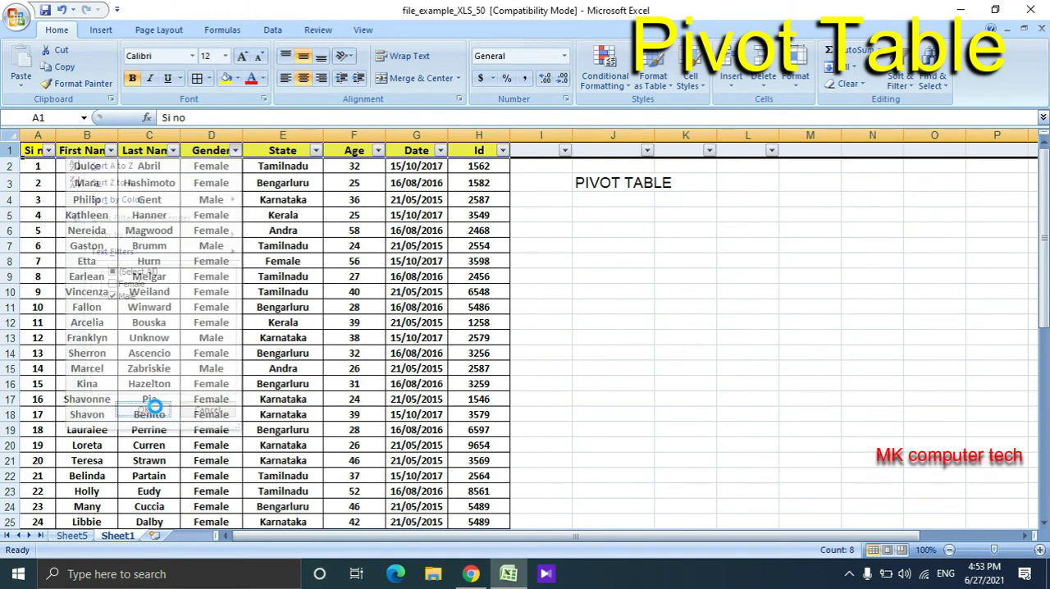
- Filter the State column to show only Tamilnadu by excluding Andra and Karnataka
{"action": "left_click", "coordinate": [315, 150]}
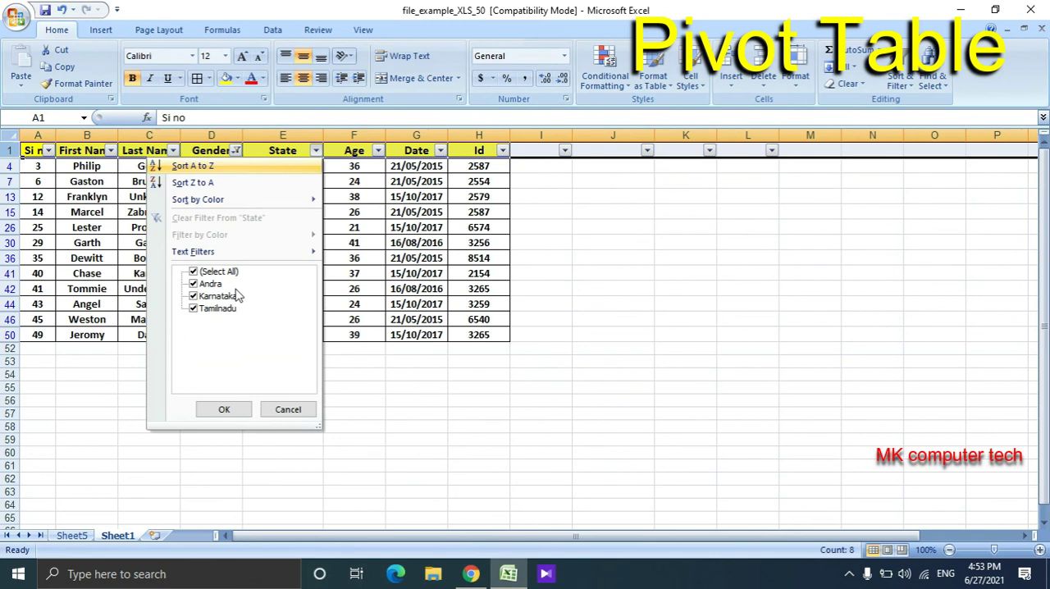
{"action": "left_click", "coordinate": [207, 285]}
{"action": "left_click", "coordinate": [209, 296]}
{"action": "left_click", "coordinate": [222, 409]}
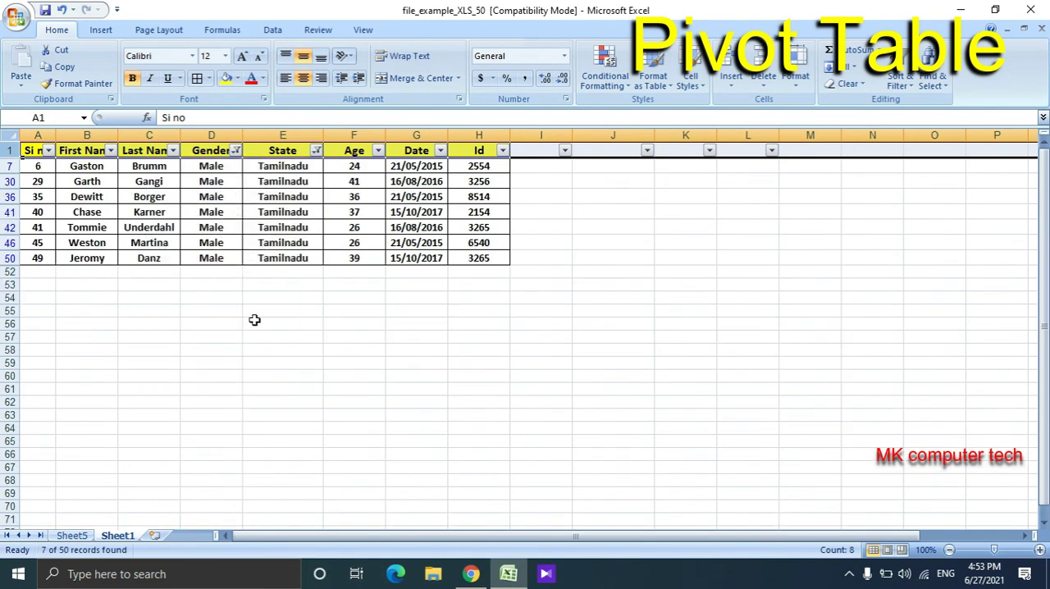
- Count the filtered Tamilnadu records in Sheet1's State column and compare them with Tamilnadu's male count in the Sheet5 PivotTable
{"action": "left_click_drag", "start_coordinate": [310, 169], "coordinate": [317, 257]}
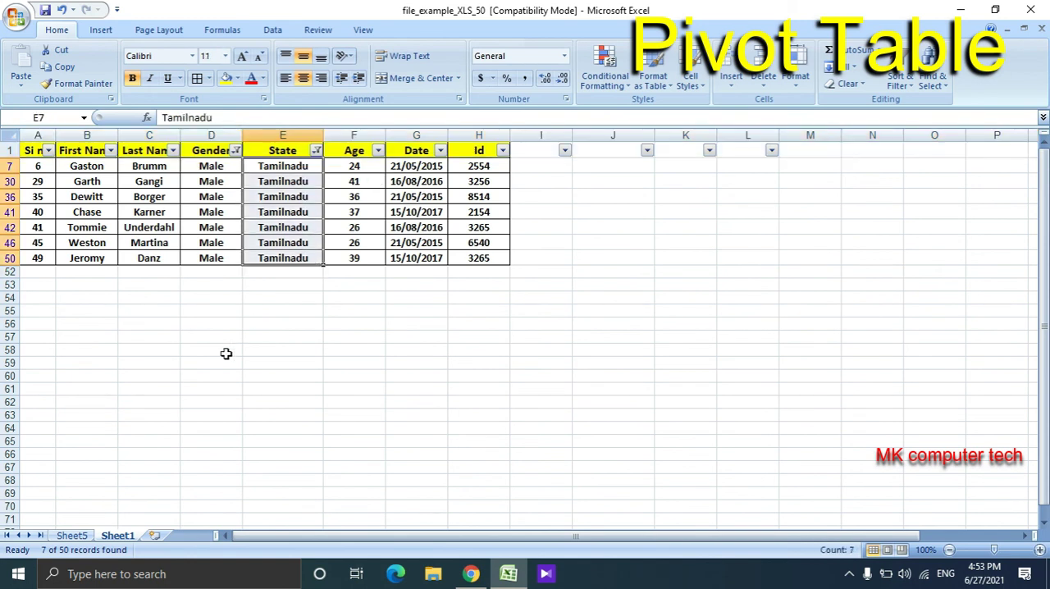
{"action": "left_click", "coordinate": [71, 535]}
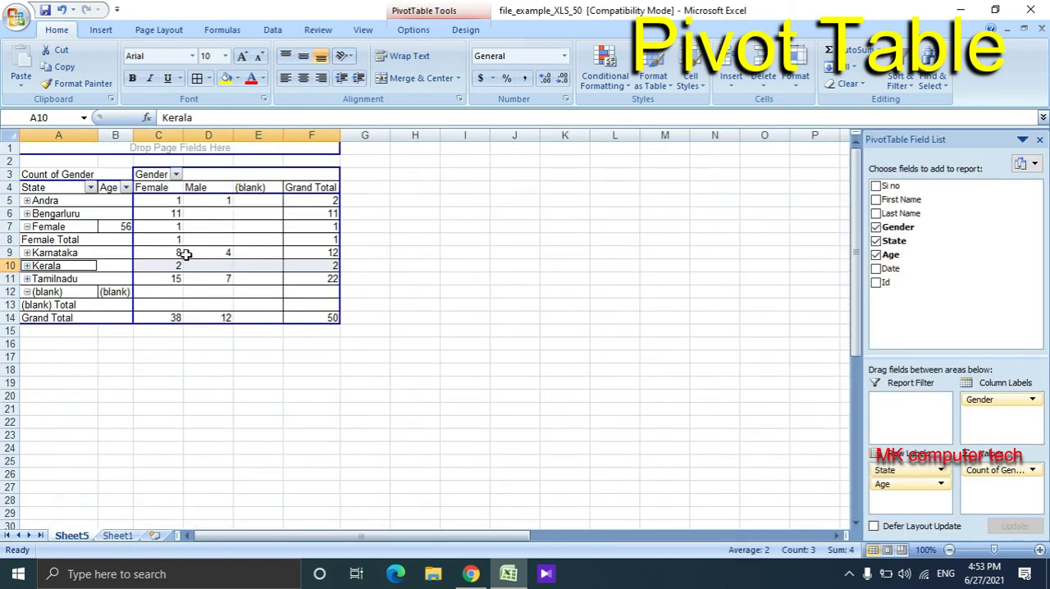
{"action": "left_click", "coordinate": [115, 279]}
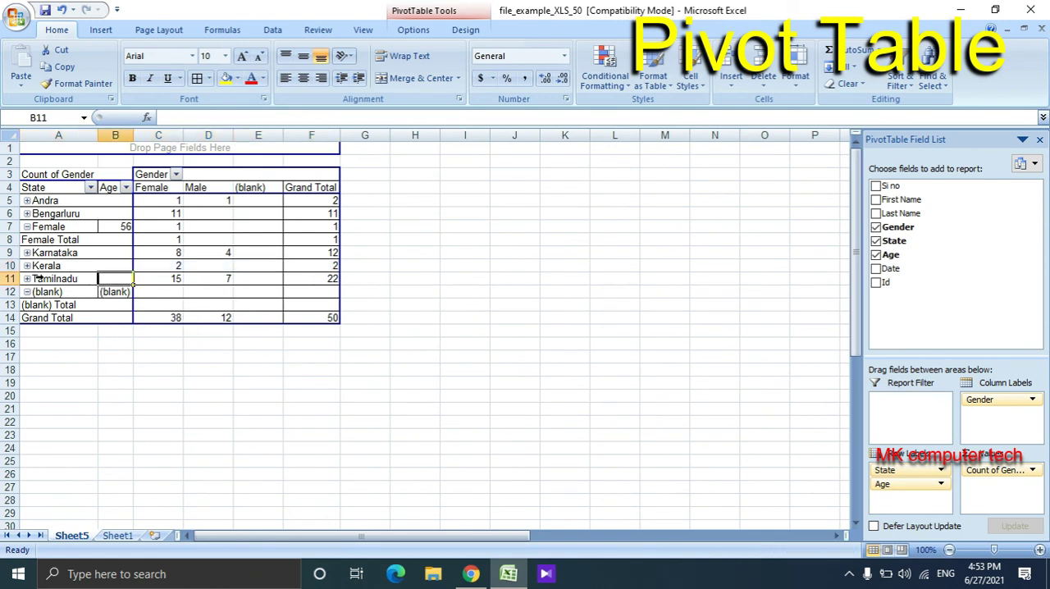
{"action": "left_click", "coordinate": [218, 280]}
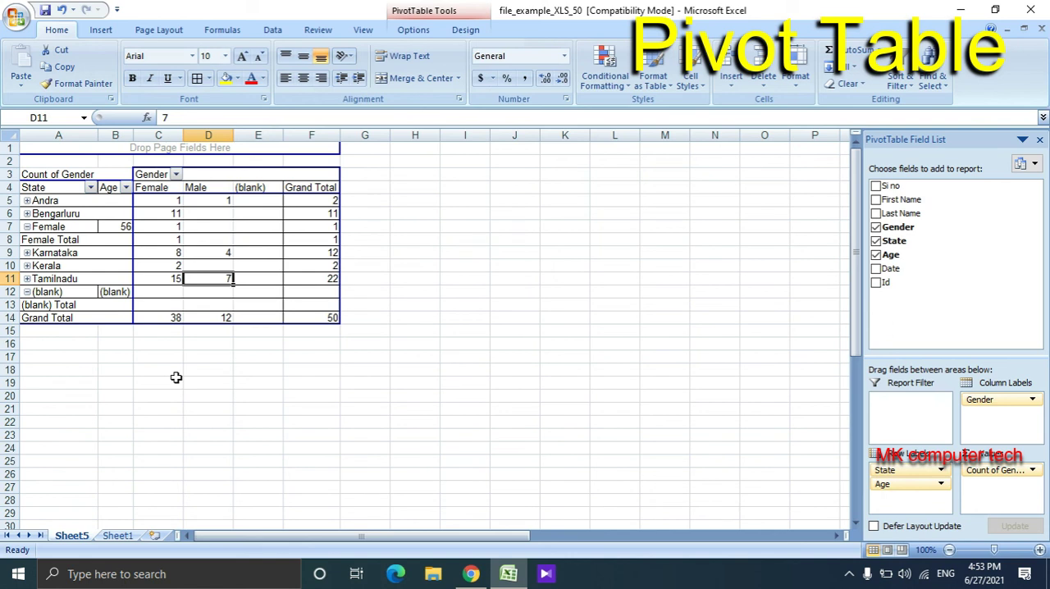
- Remove the filters from the header row of Sheet1 to show all records
{"action": "left_click", "coordinate": [123, 537]}
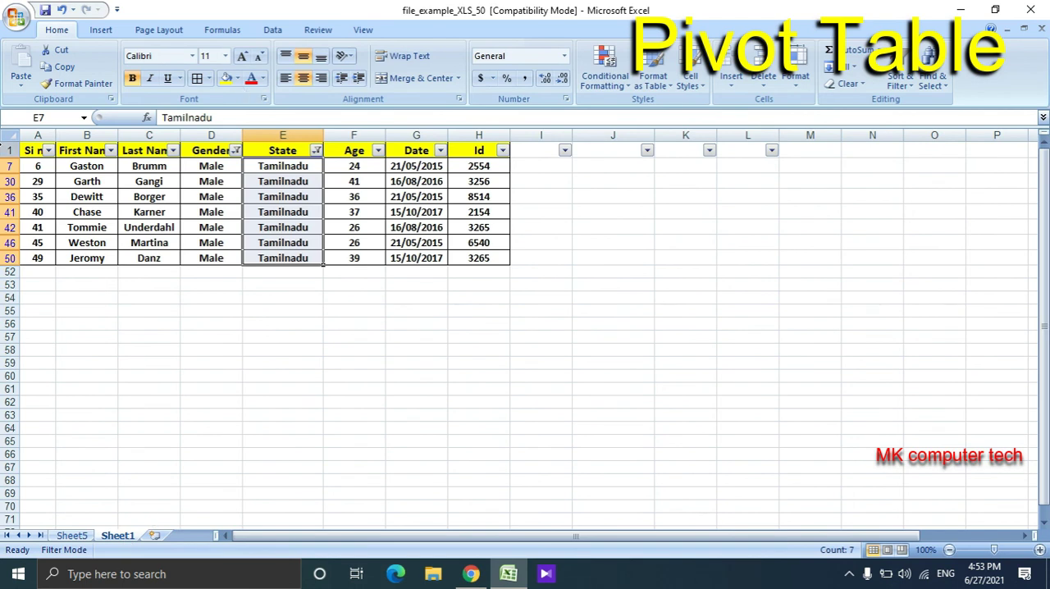
{"action": "left_click", "coordinate": [10, 150]}
{"action": "key", "text": "ctrl+shift+l"}
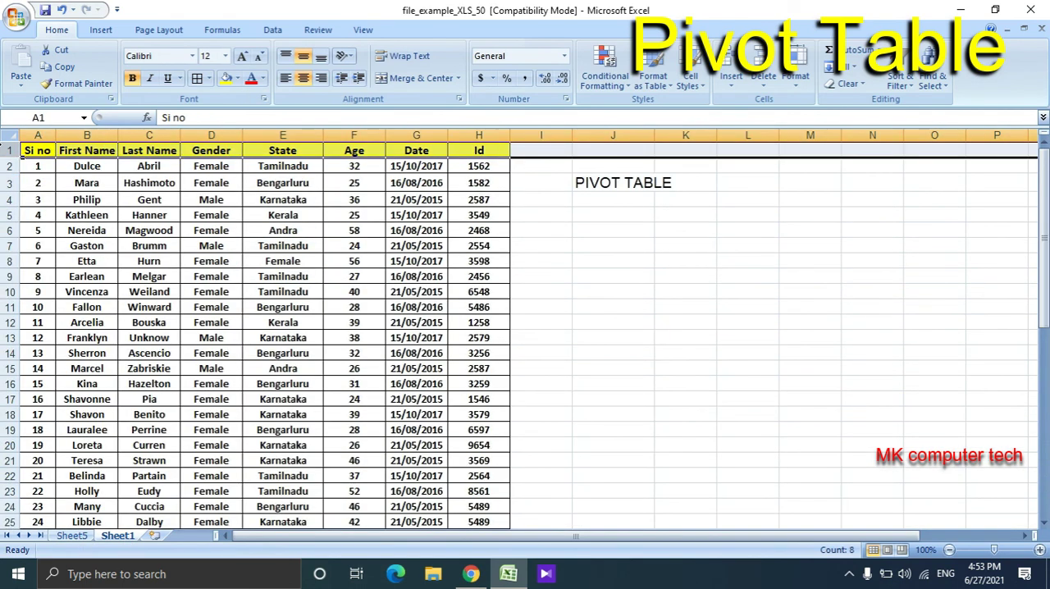